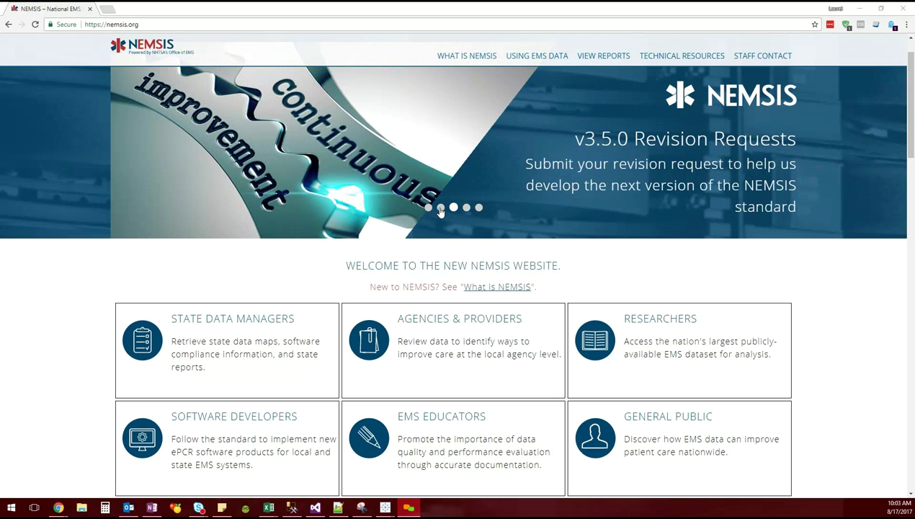
Go to the NEMSIS Public Reports page through the View Reports menu
left_click(441, 208)
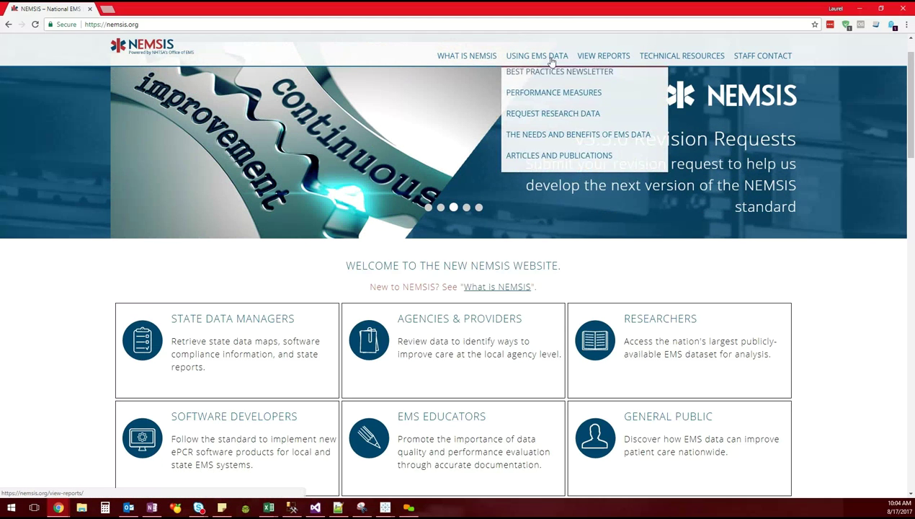
mouse_move(599, 57)
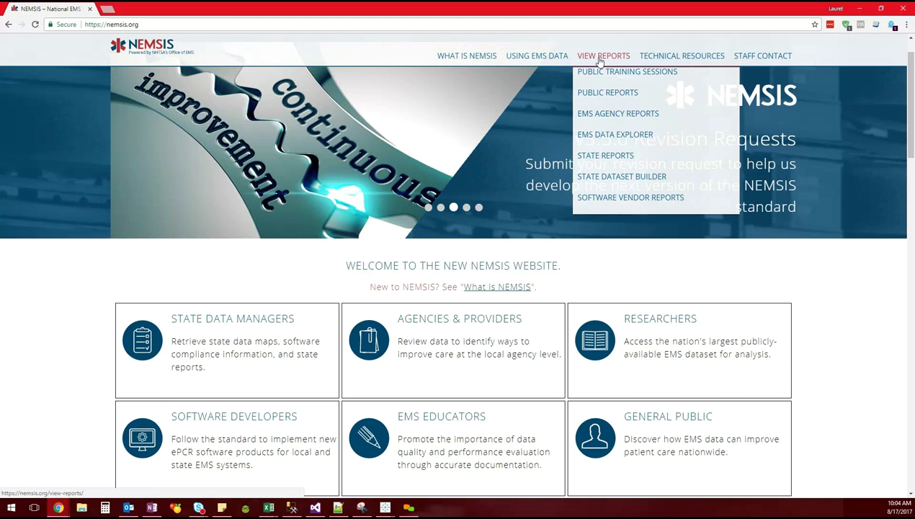
scroll(597, 55, "up", 1)
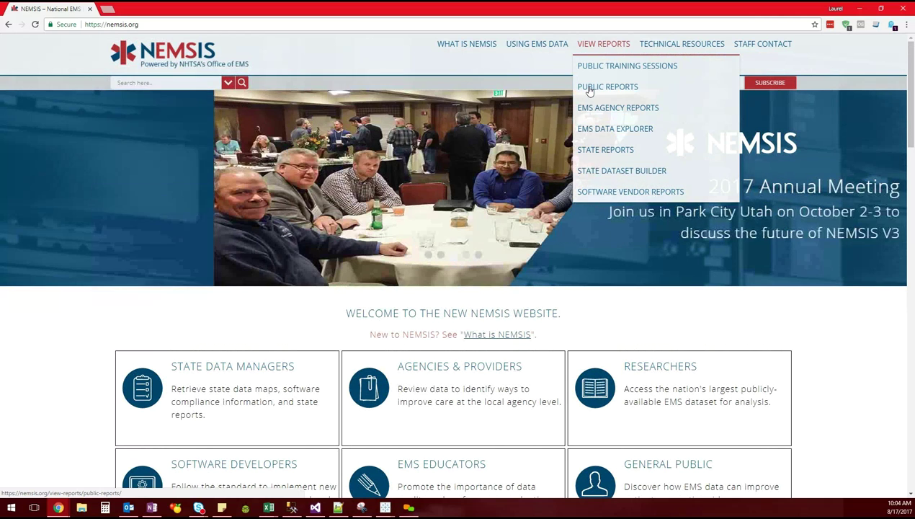
left_click(590, 88)
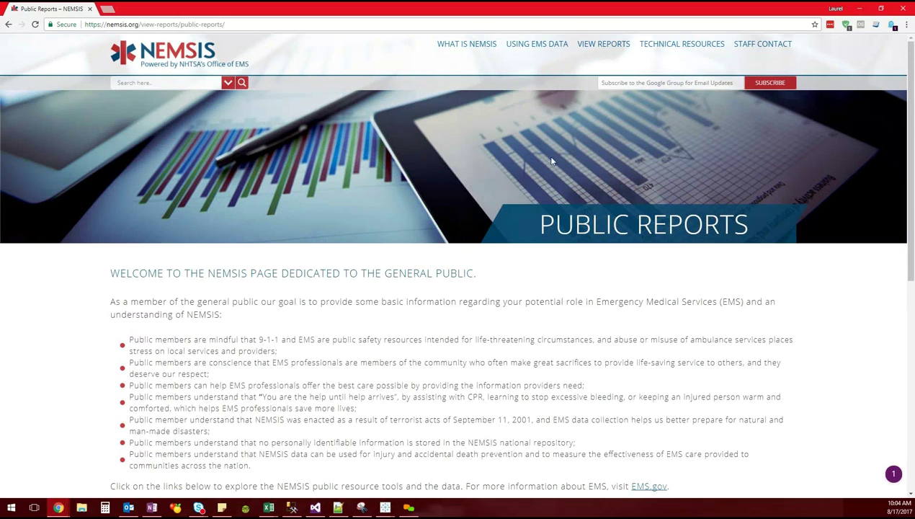
Open Version 3 Dashboards and load the V3 Public Motor Vehicle Crash Dashboard in a new tab
scroll(546, 172, "down", 2)
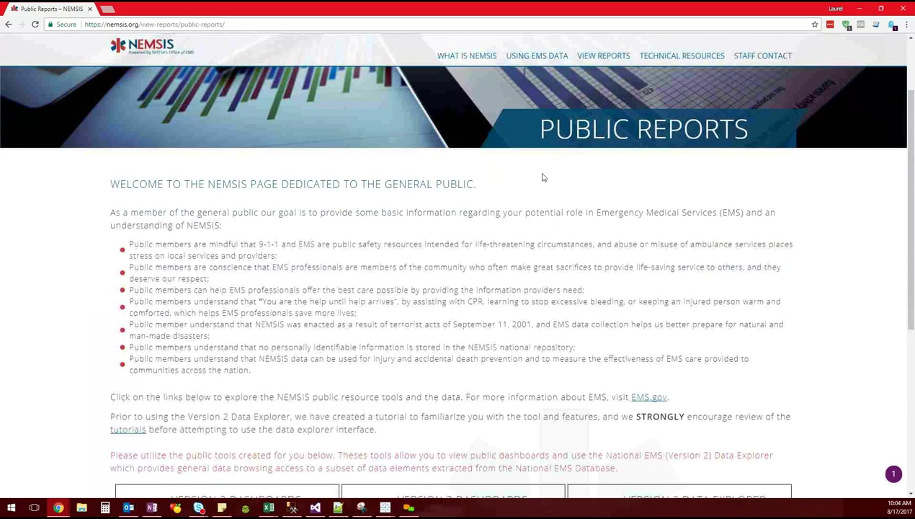
scroll(543, 177, "down", 6)
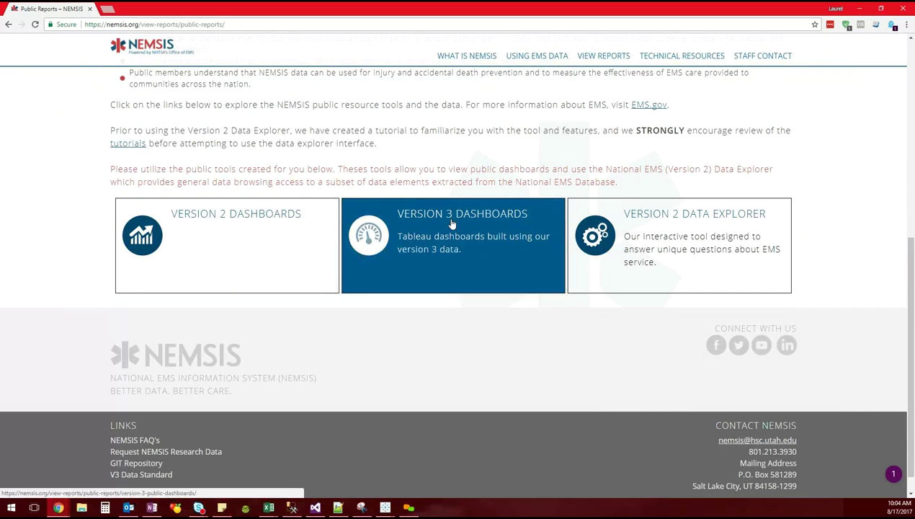
left_click(452, 224)
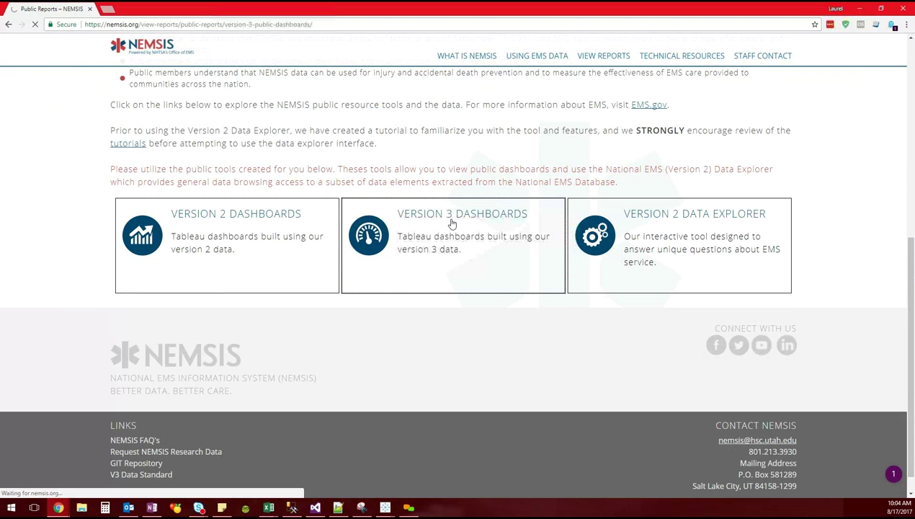
scroll(236, 276, "down", 1)
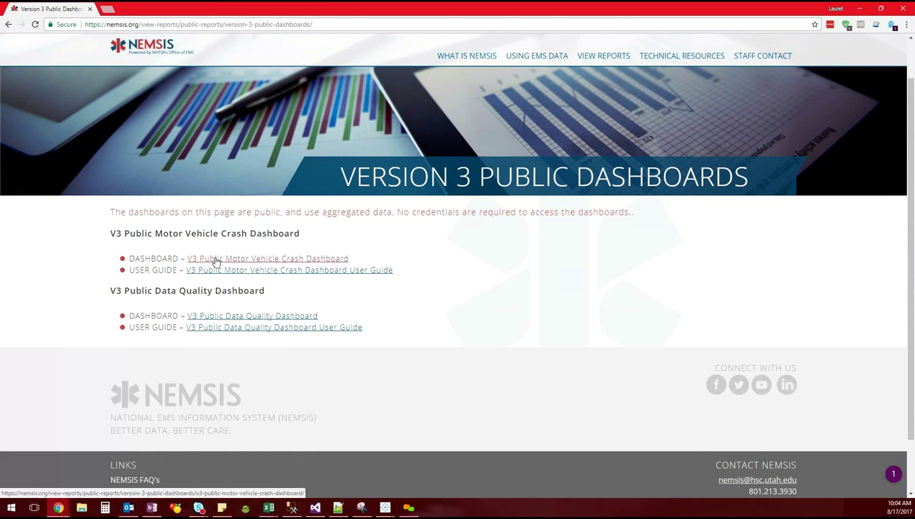
left_click(216, 259, "ctrl")
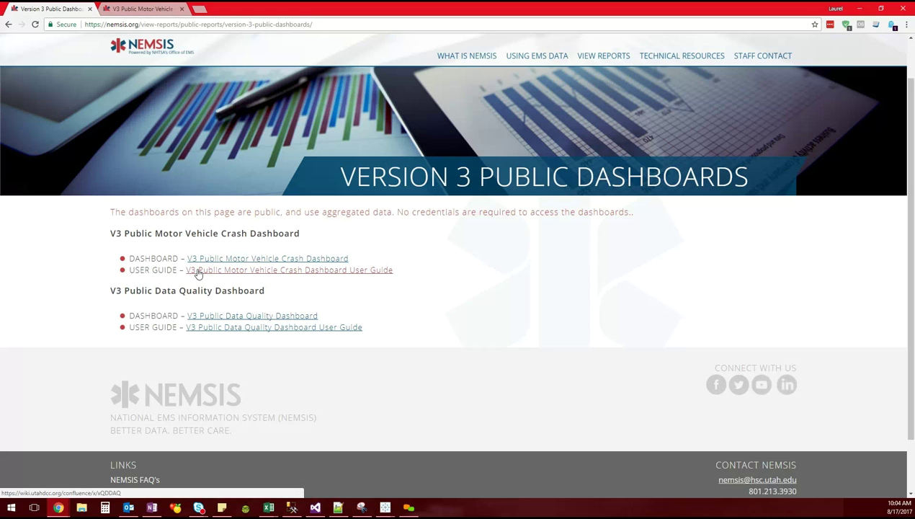
Read through the crash dashboard's Confluence user guide in a separate tab, then close it
left_click(198, 273, "ctrl")
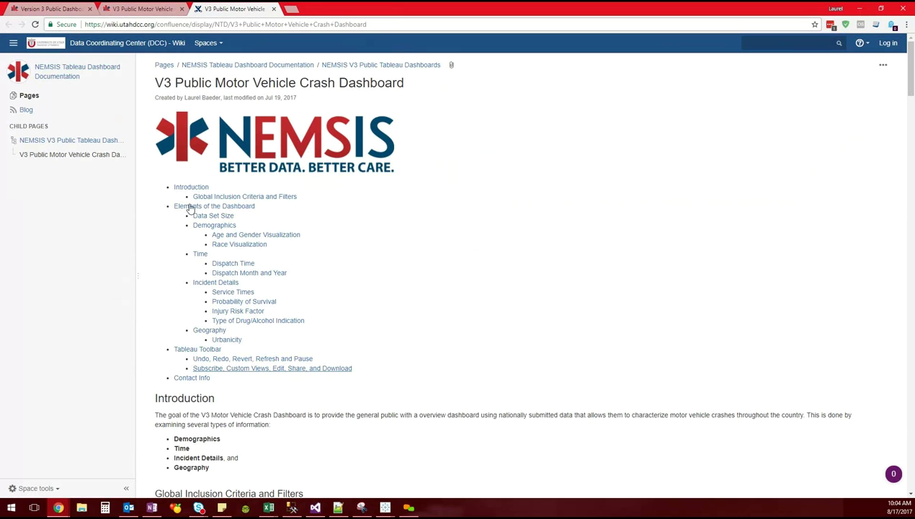
scroll(792, 217, "down", 1)
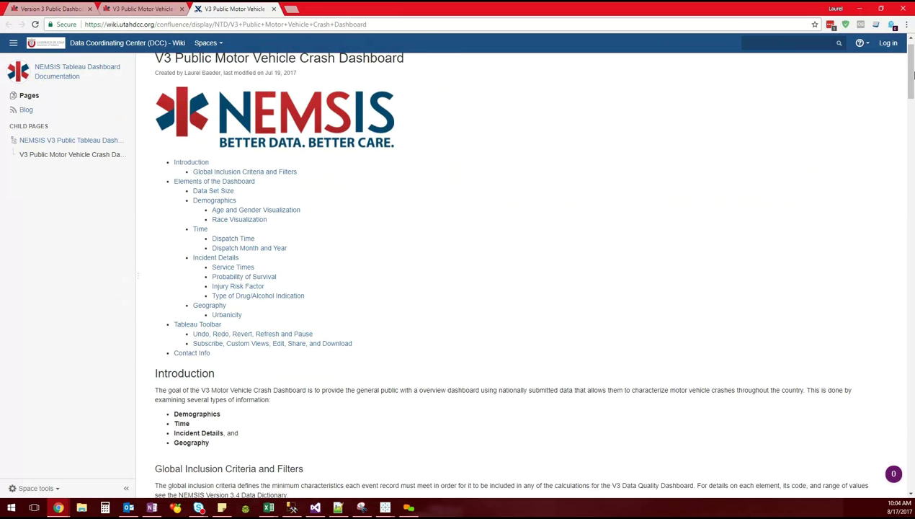
scroll(907, 144, "down", 10)
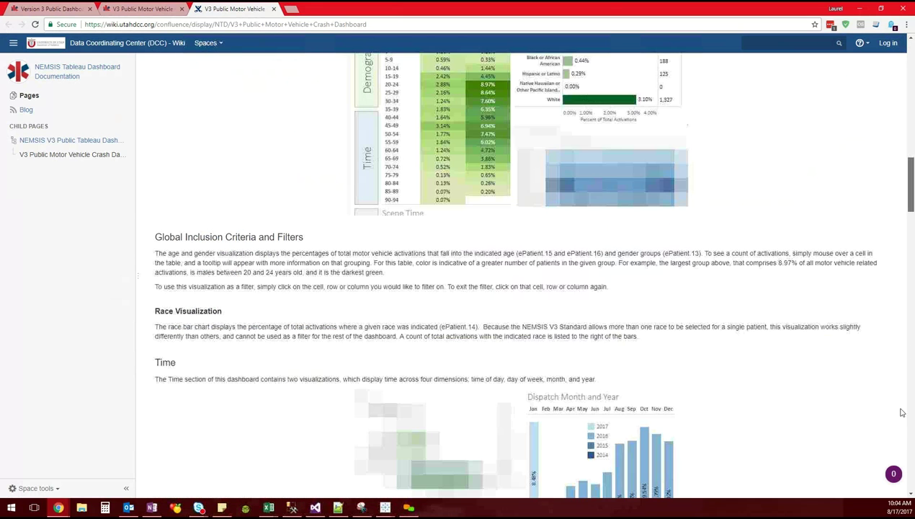
scroll(902, 413, "down", 15)
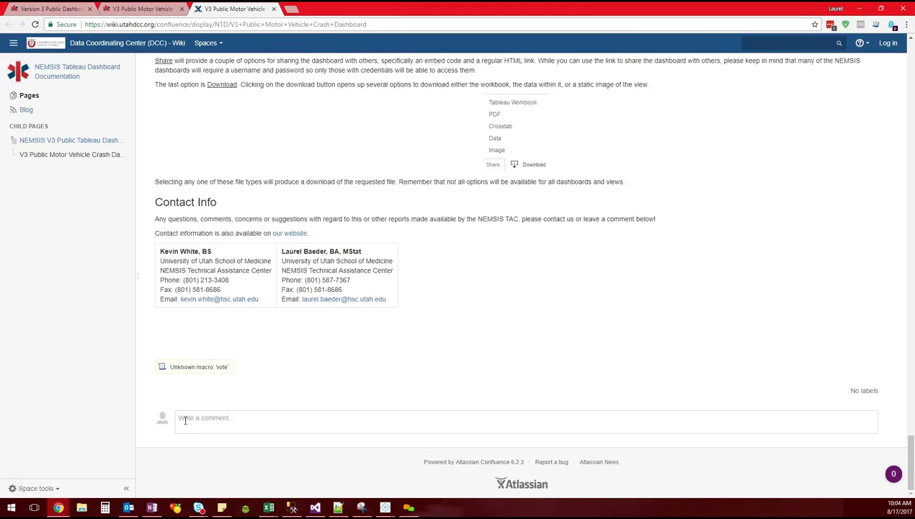
left_click(278, 416)
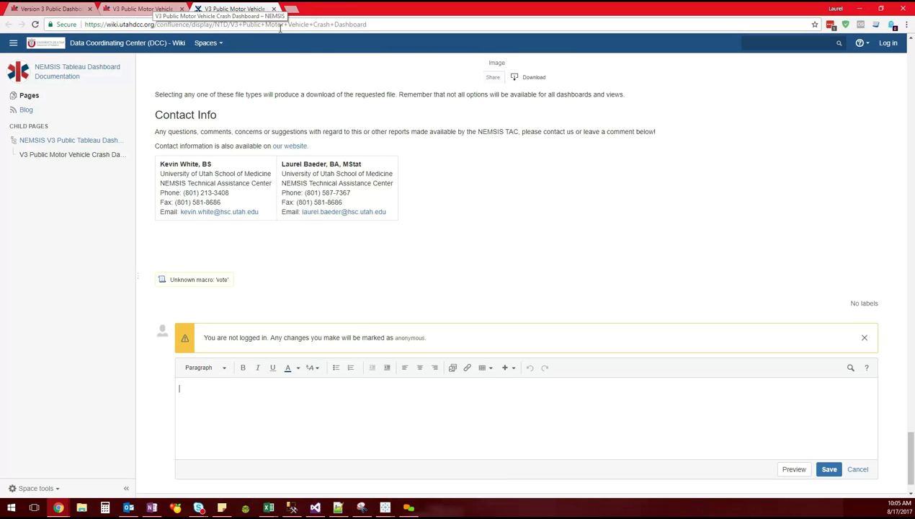
left_click_drag(912, 465, 885, 59)
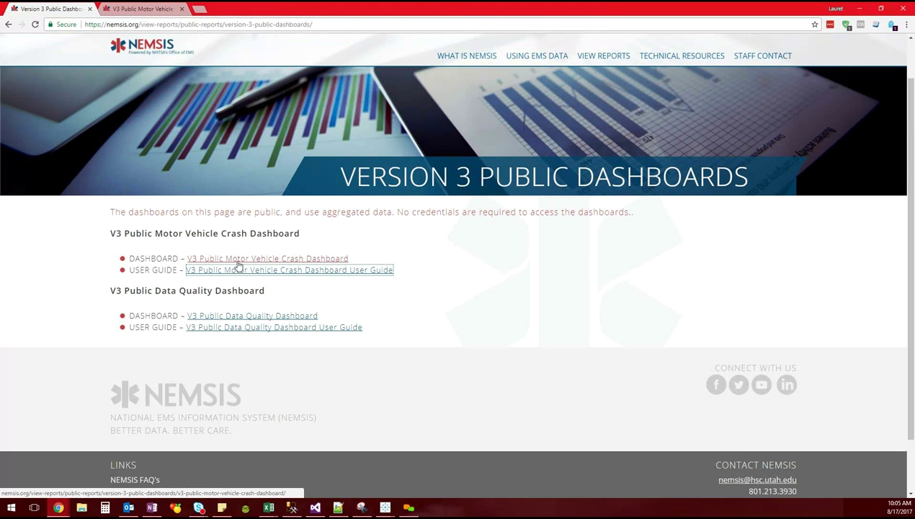
Check the Data Set Size tooltips: 161,527 activations, 1,429 EMS agencies, 20 states and territories
left_click(141, 9)
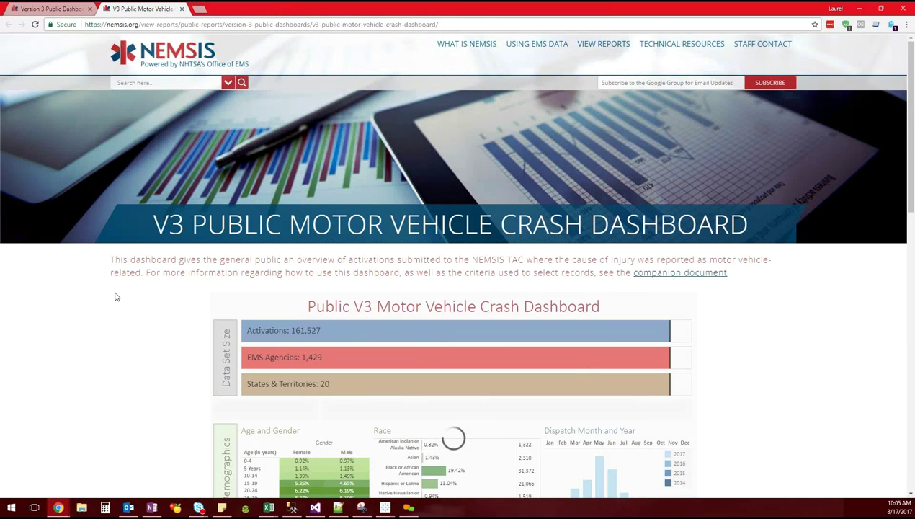
scroll(101, 295, "down", 2)
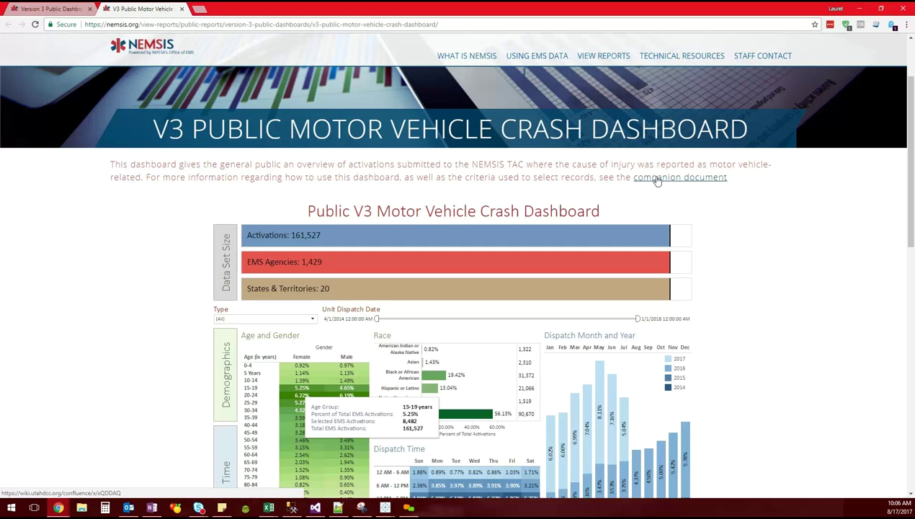
scroll(78, 251, "down", 2)
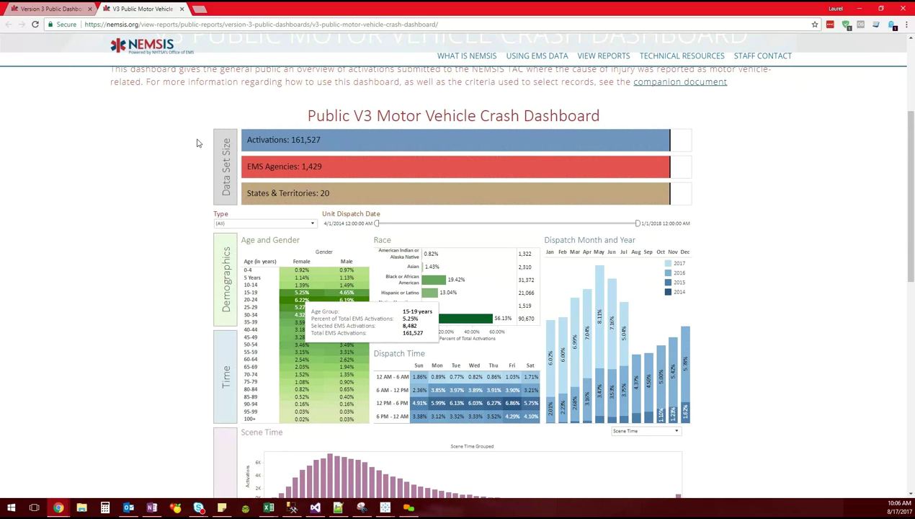
mouse_move(312, 144)
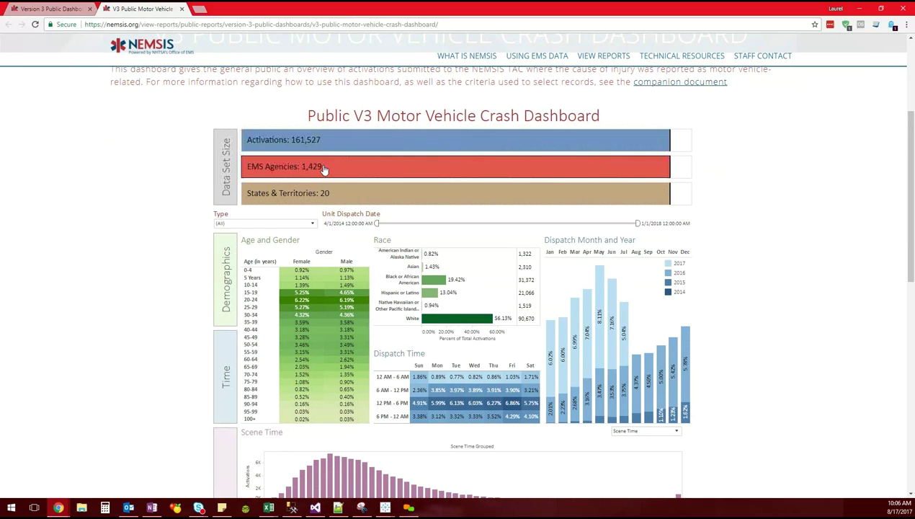
mouse_move(324, 168)
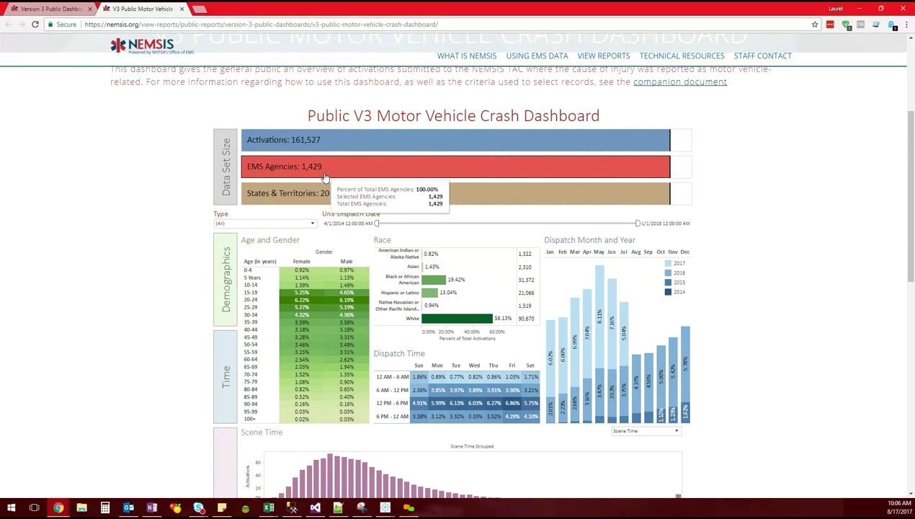
mouse_move(333, 196)
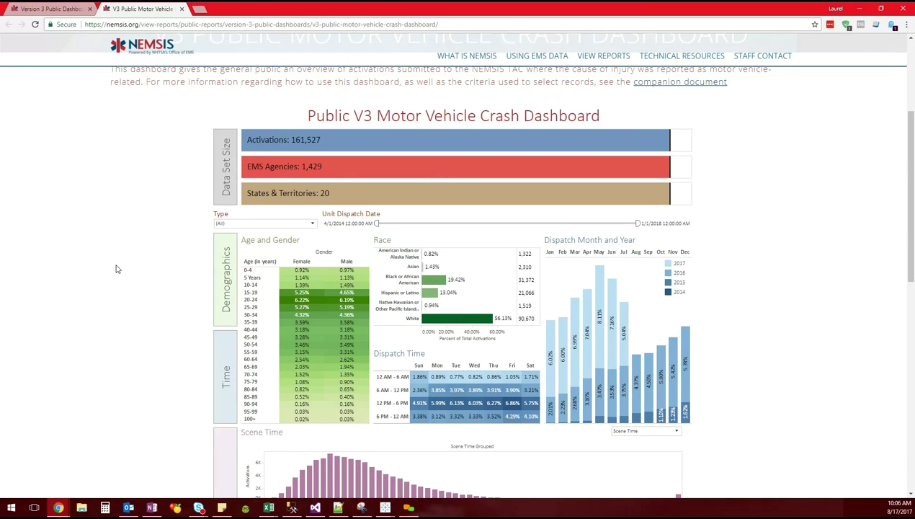
mouse_move(308, 147)
scroll(162, 221, "down", 1)
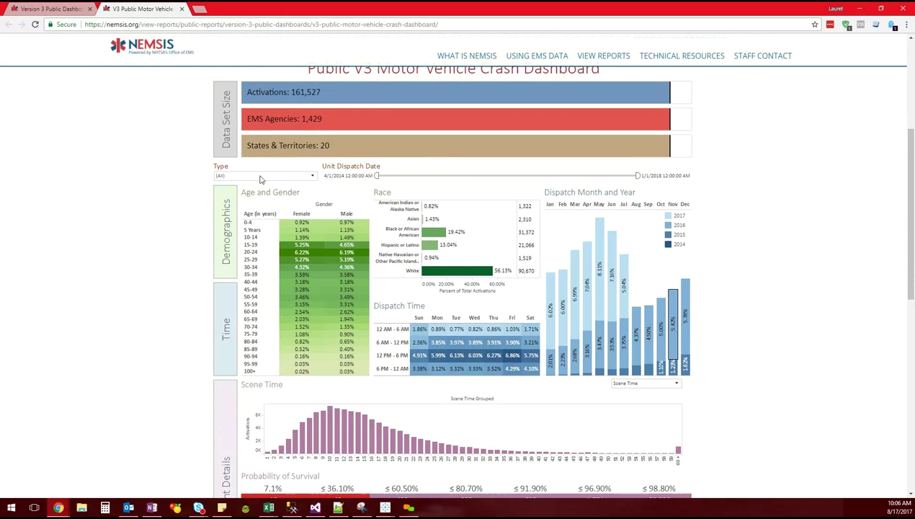
left_click(314, 176)
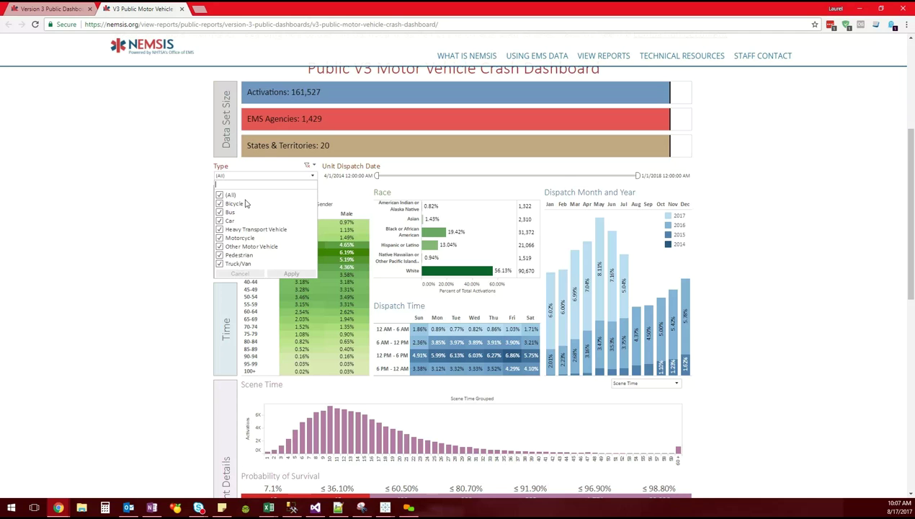
left_click(313, 178)
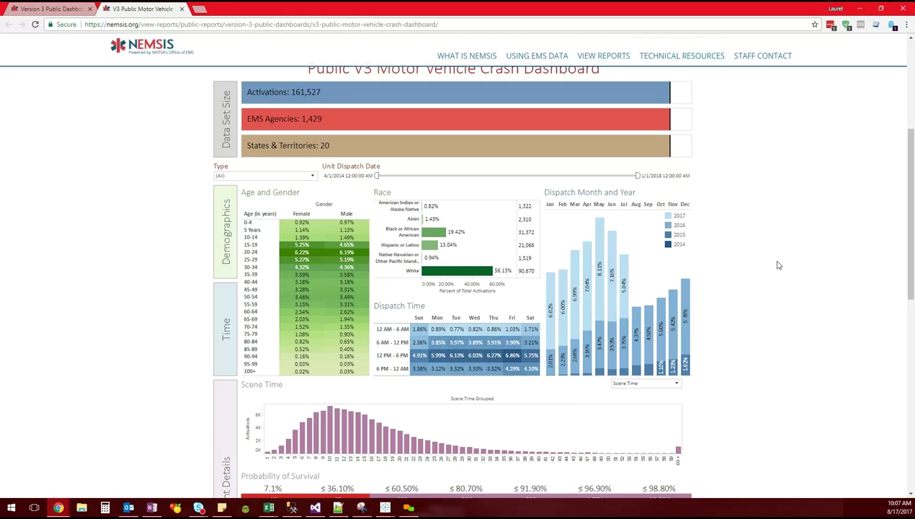
scroll(778, 264, "down", 1)
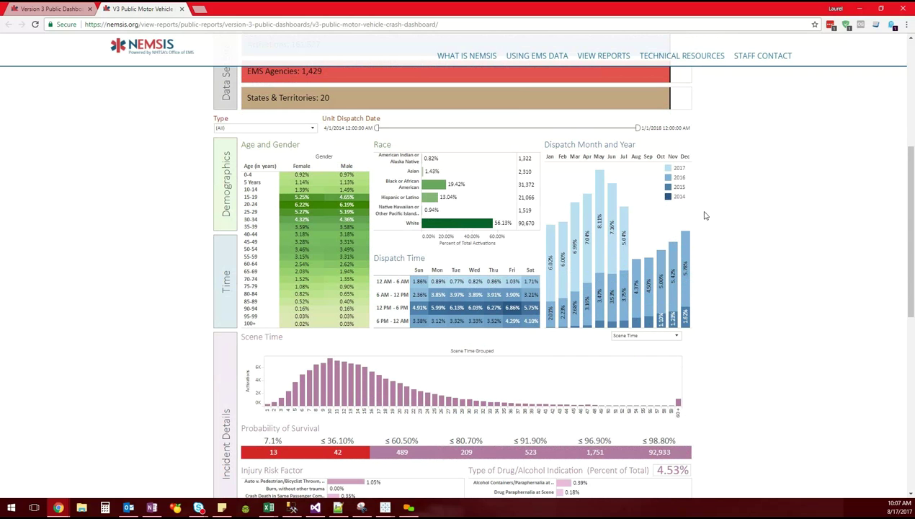
Filter the dashboard to the 15-19 age group and review the Data Set Size tooltips
mouse_move(606, 191)
left_click(251, 198)
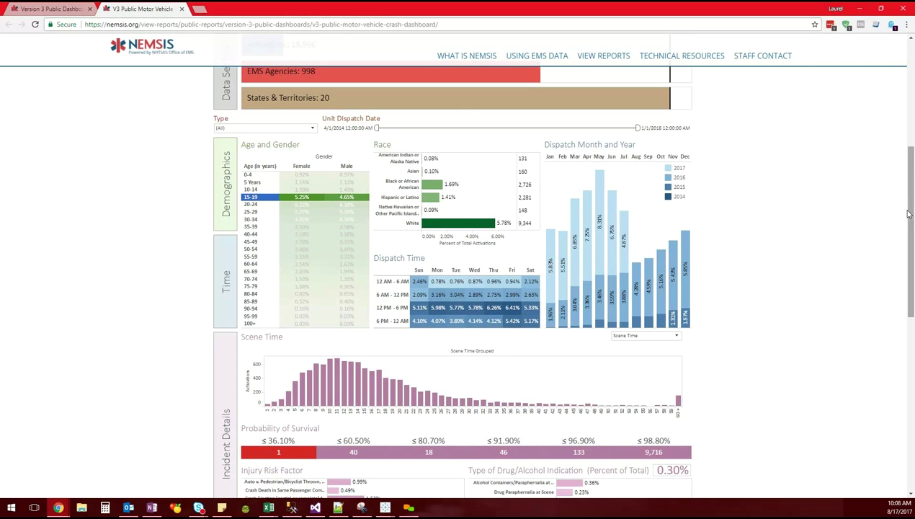
scroll(910, 187, "up", 1)
scroll(910, 188, "up", 1)
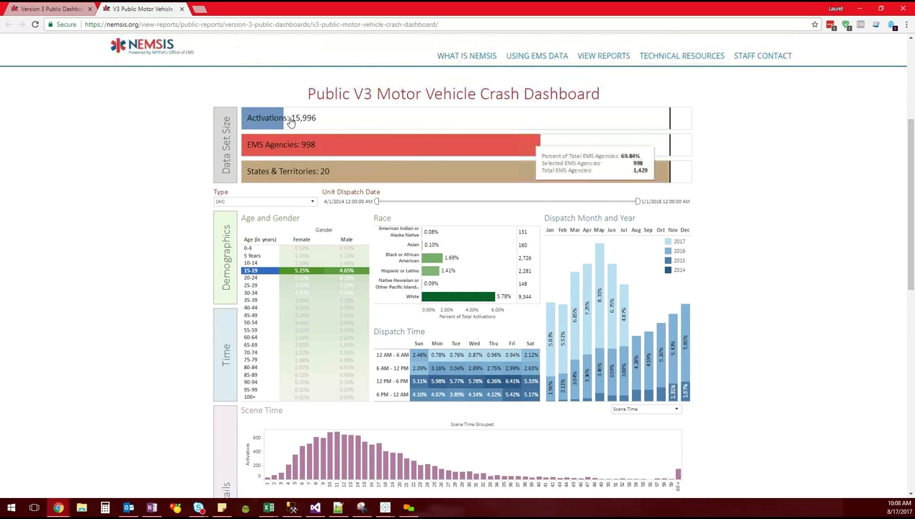
mouse_move(260, 129)
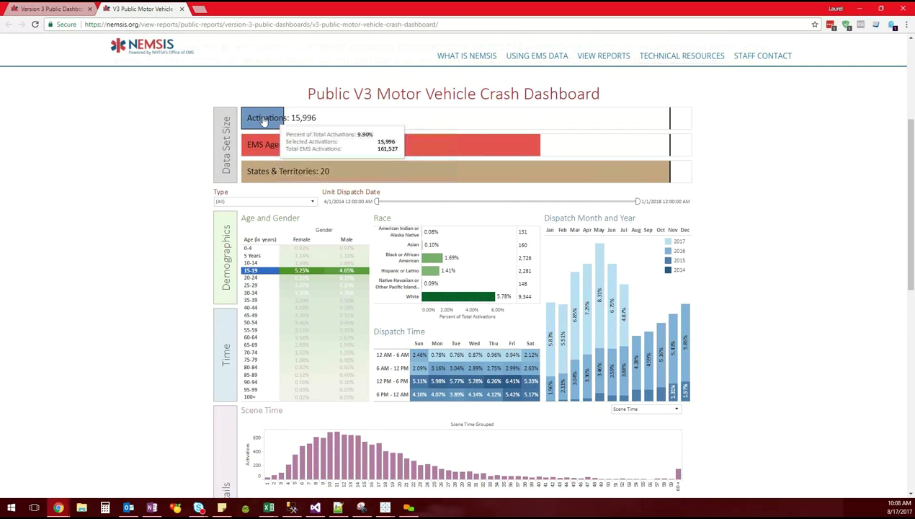
mouse_move(672, 117)
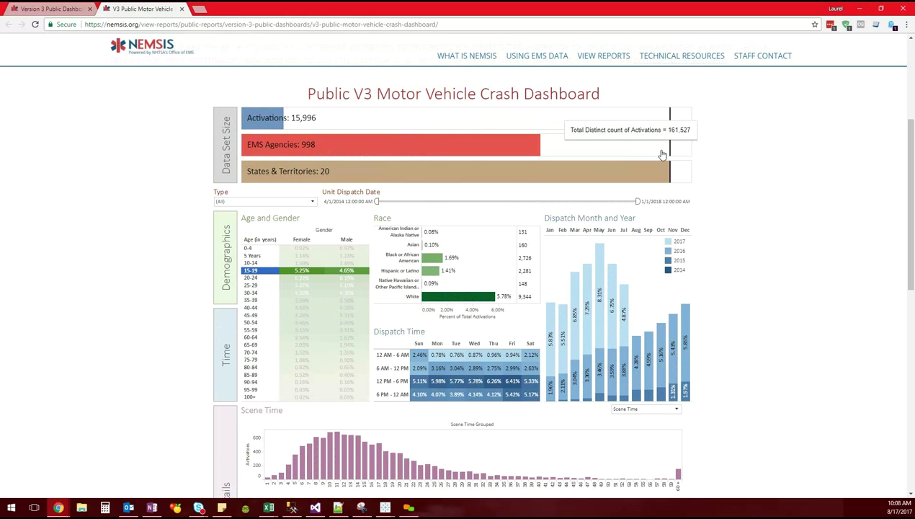
mouse_move(581, 140)
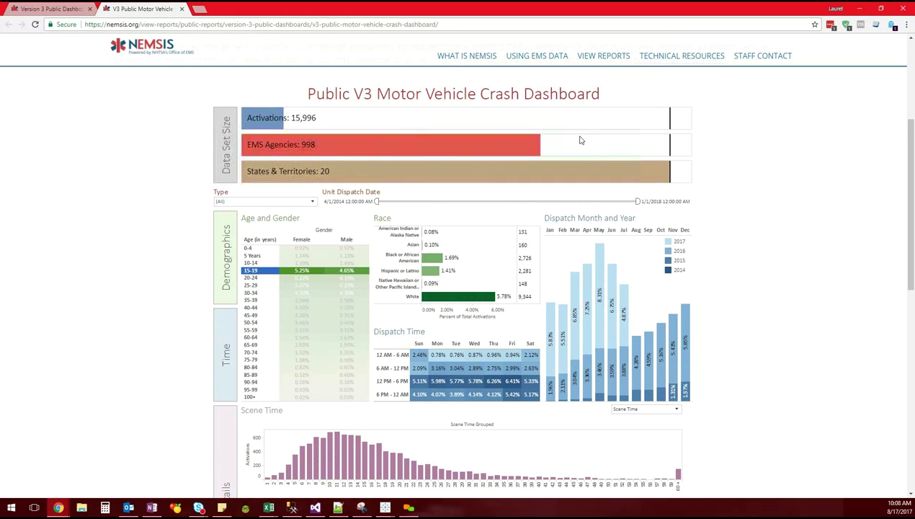
mouse_move(663, 170)
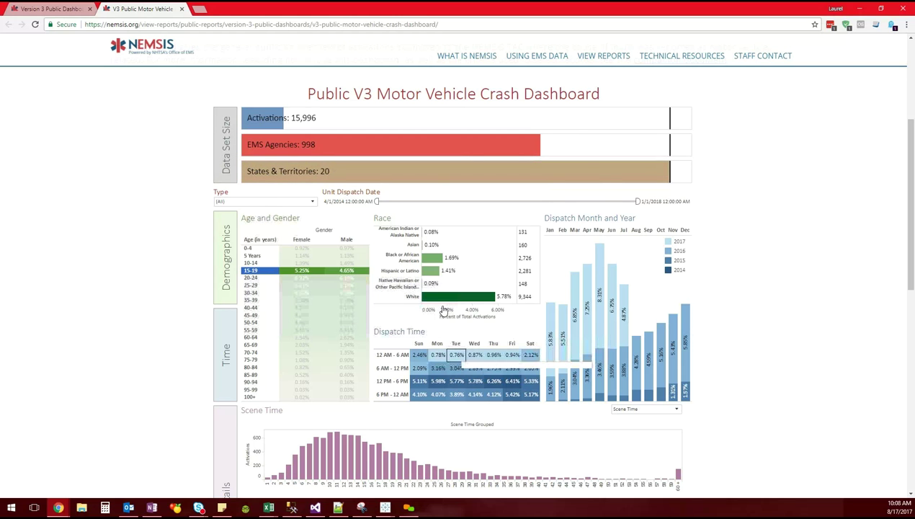
Deselect the 15-19 age row so all charts show every age again
scroll(431, 311, "down", 1)
scroll(204, 242, "down", 1)
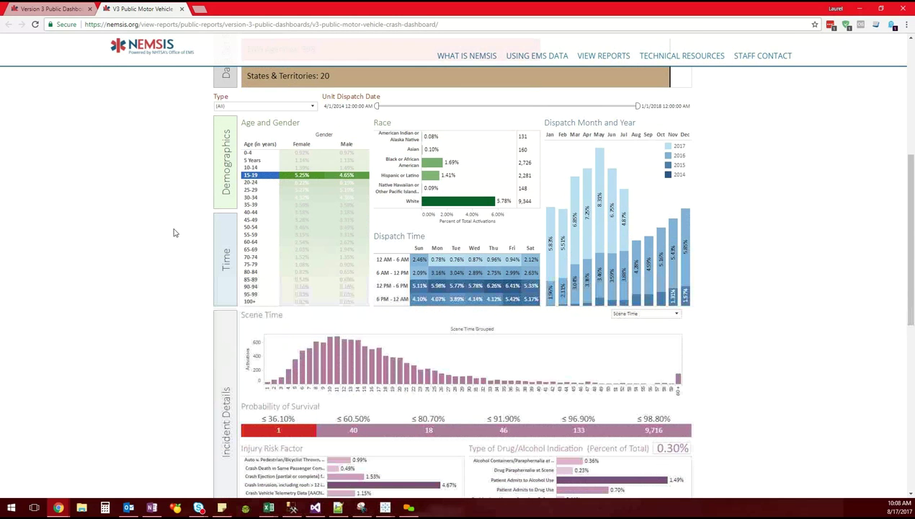
left_click(394, 203)
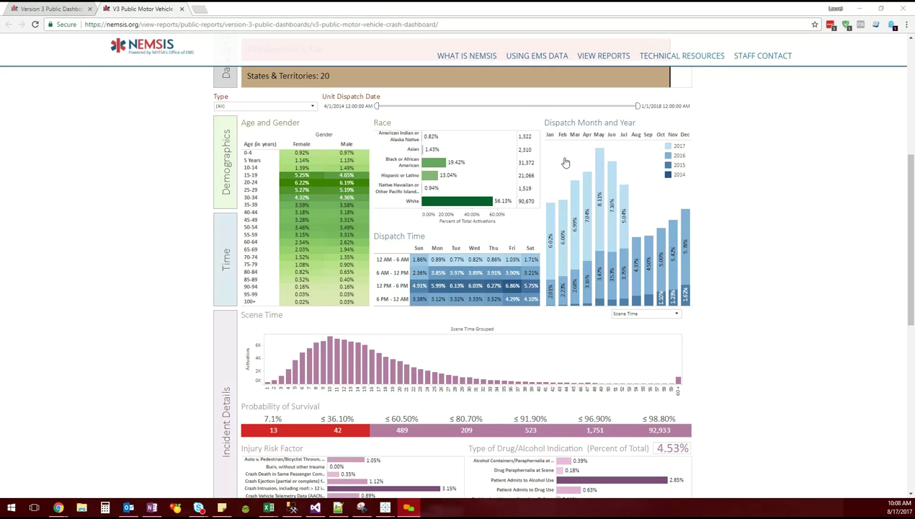
left_click_drag(560, 152, 651, 214)
left_click_drag(660, 248, 630, 314)
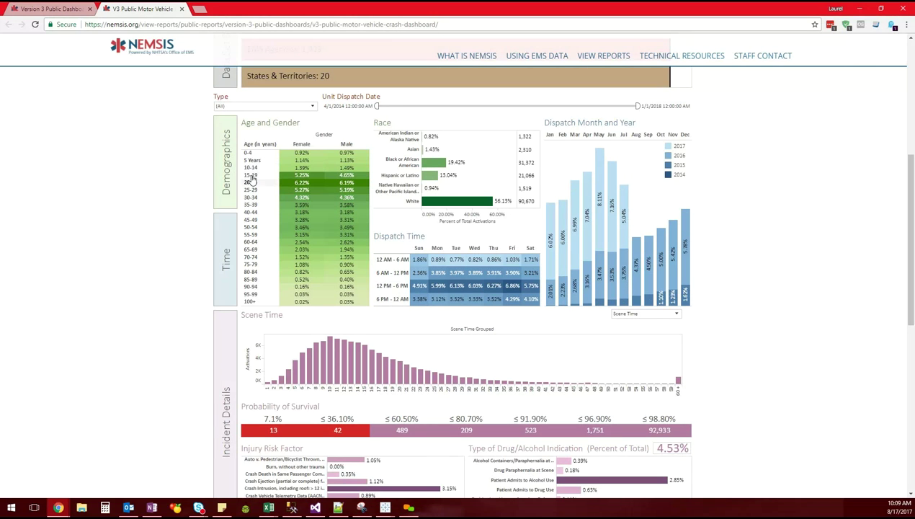
left_click(250, 175)
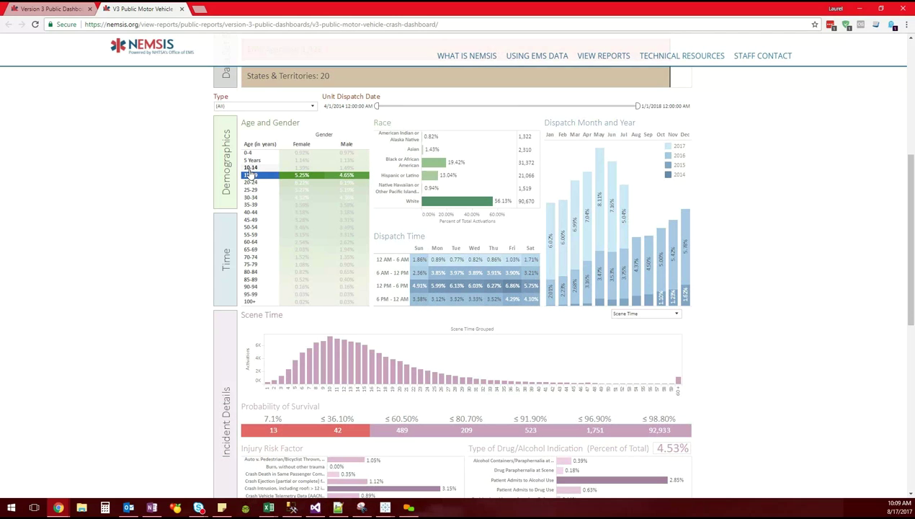
left_click(250, 167, "ctrl")
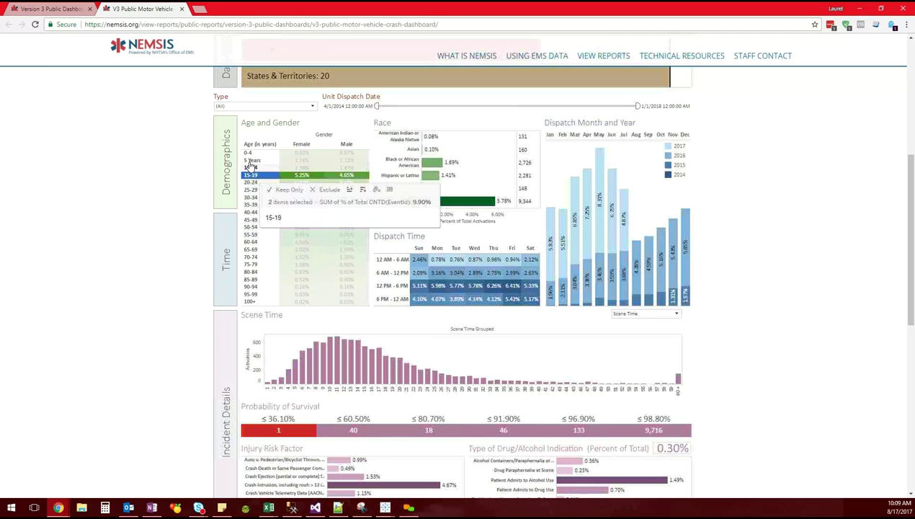
left_click(249, 160, "ctrl")
left_click(247, 153, "ctrl")
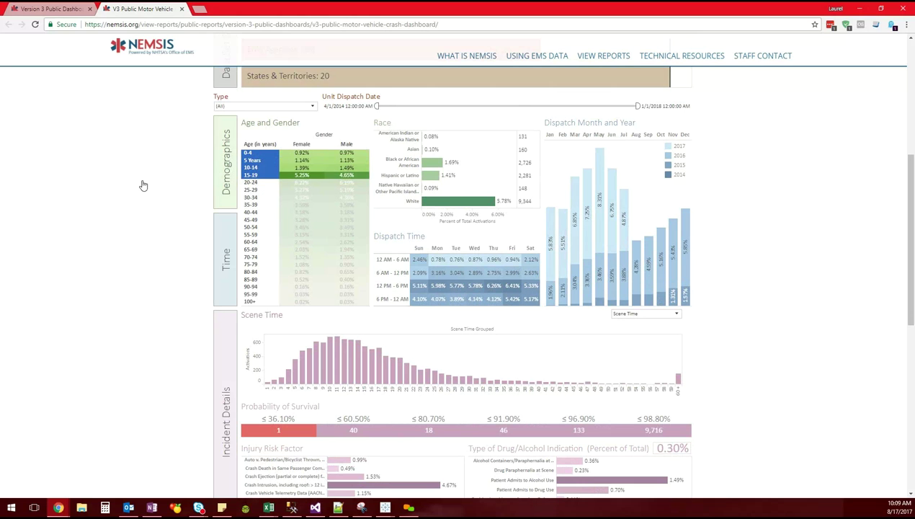
left_click(253, 191)
left_click(249, 191)
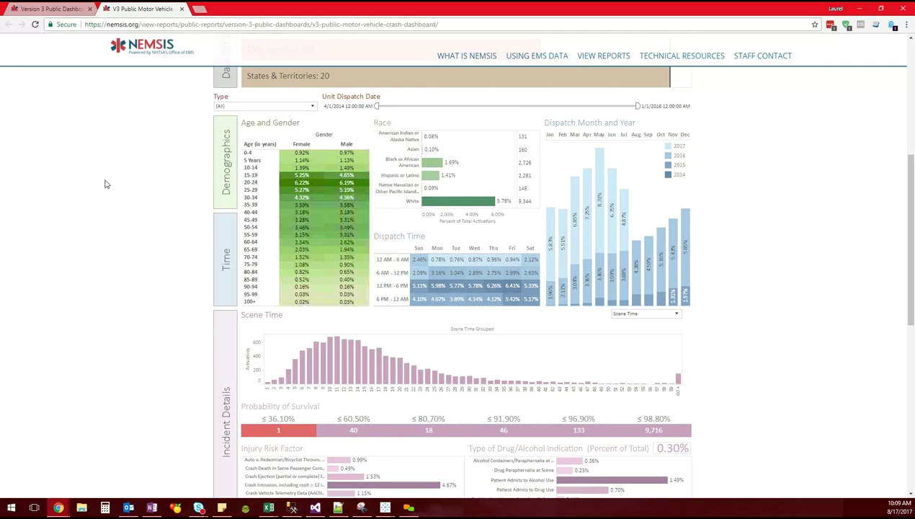
mouse_move(317, 235)
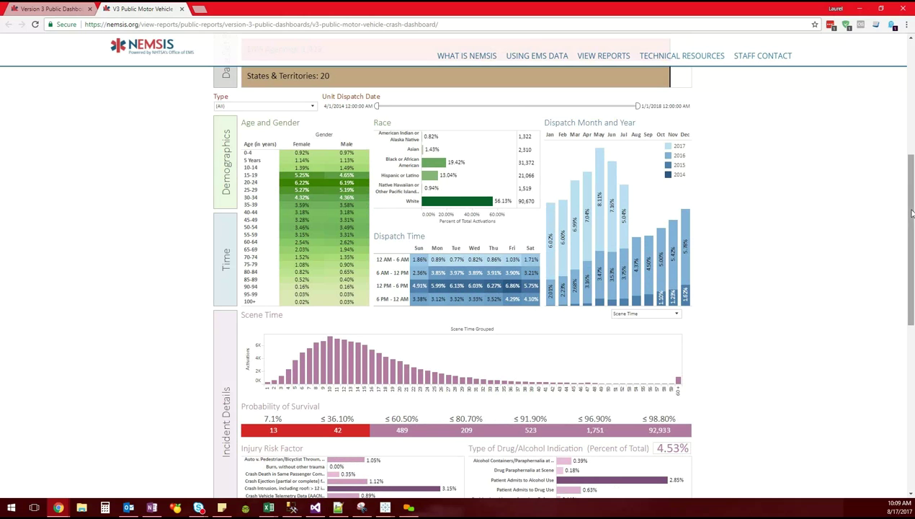
Switch the incident-details histogram to Scene Response Time, then to Transport Time
left_click_drag(911, 214, 910, 237)
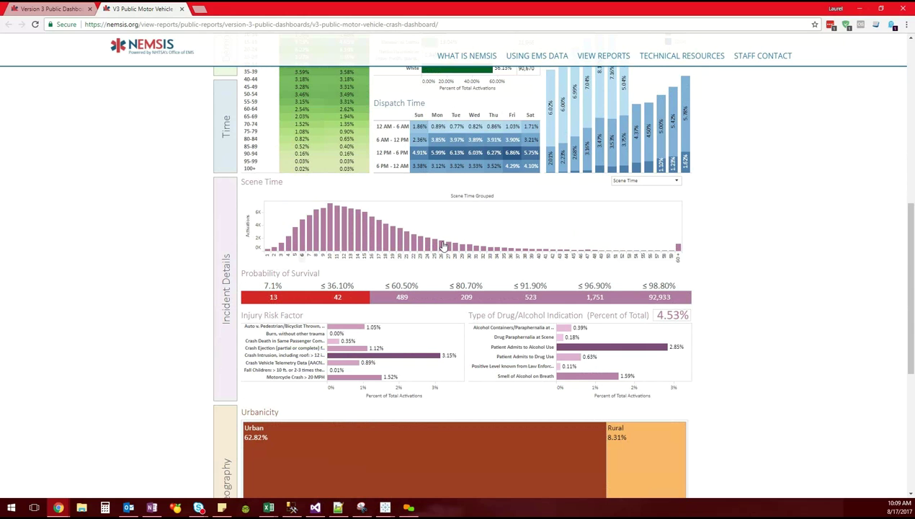
left_click(676, 183)
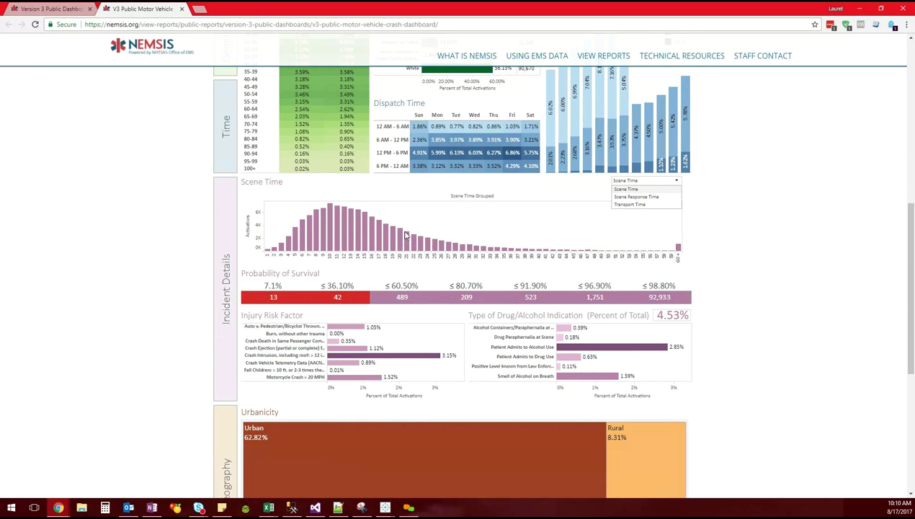
left_click(633, 197)
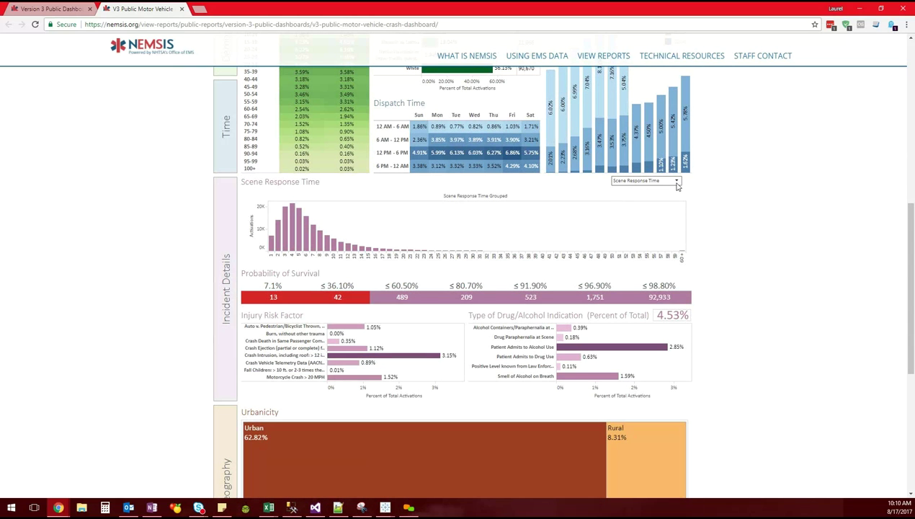
left_click(674, 181)
left_click(632, 204)
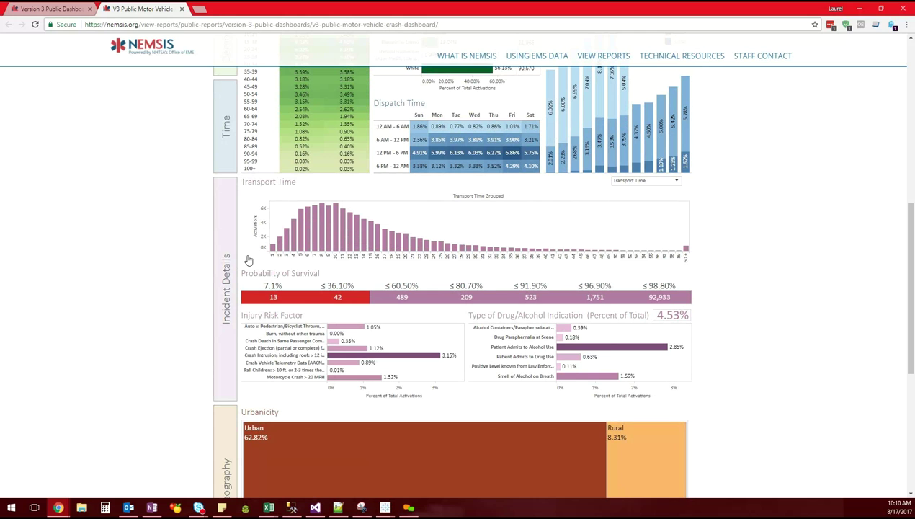
scroll(166, 205, "down", 1)
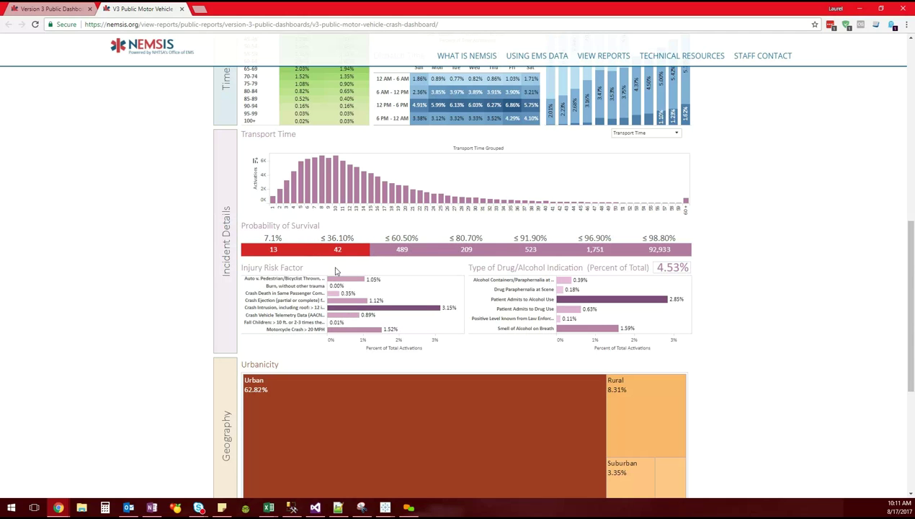
mouse_move(317, 252)
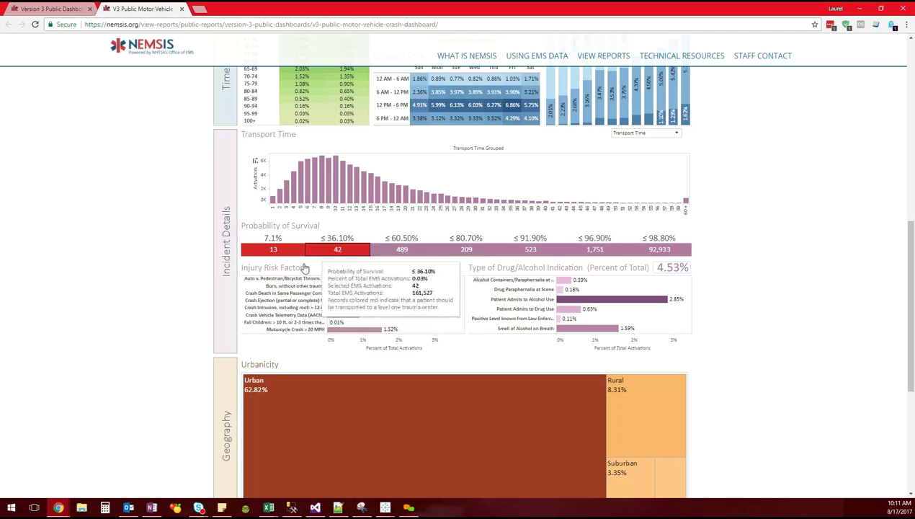
left_click(290, 249)
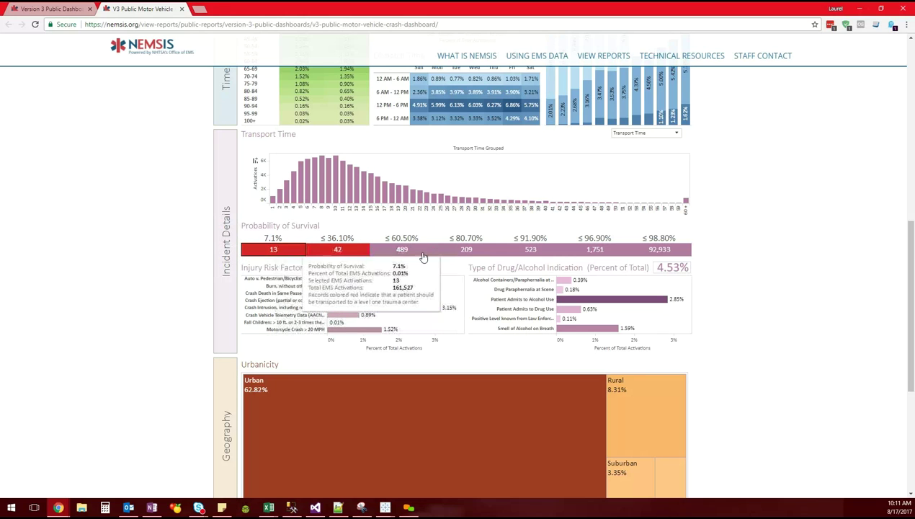
left_click(423, 257)
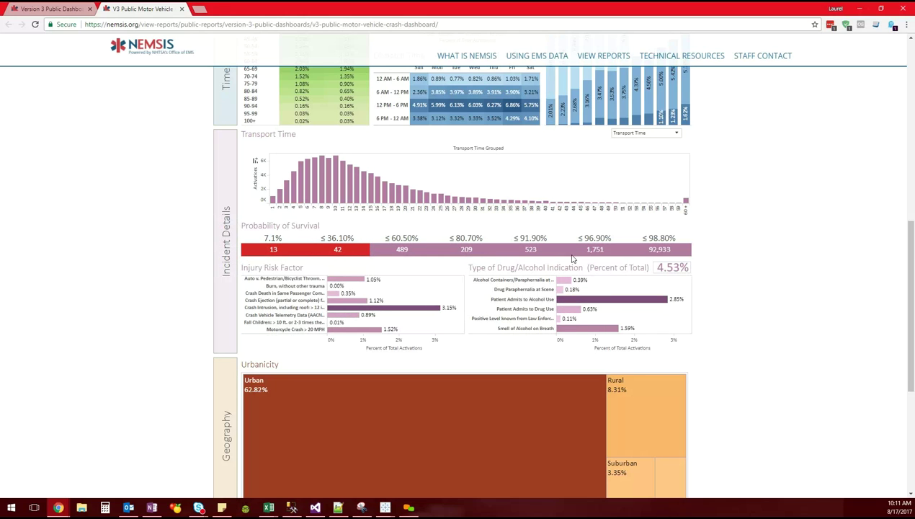
mouse_move(667, 260)
scroll(433, 317, "down", 2)
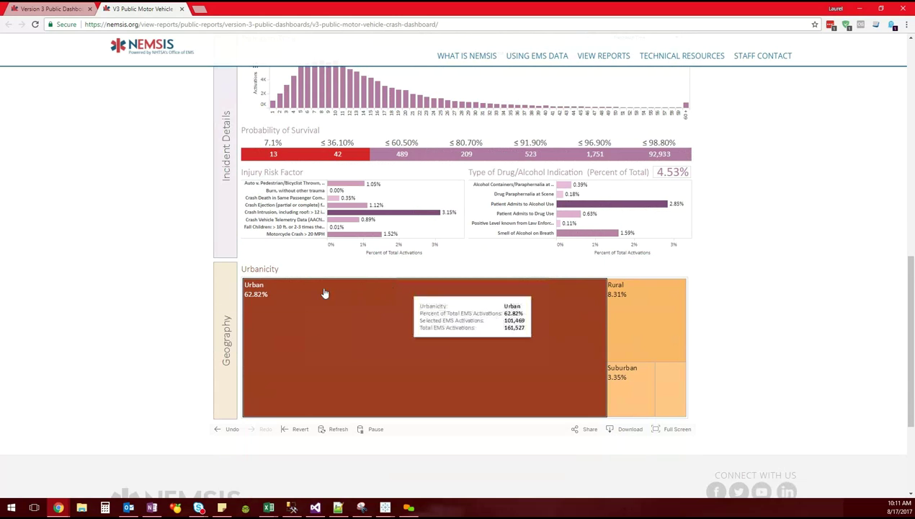
scroll(323, 292, "up", 3)
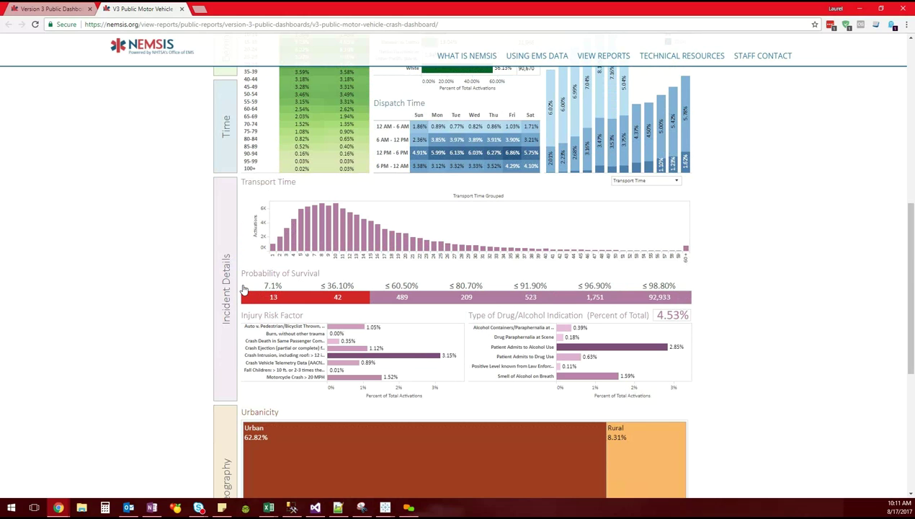
Filter by the 7.1% and ≤ 36.10% survival groups, then clear the survival filter
left_click(285, 298)
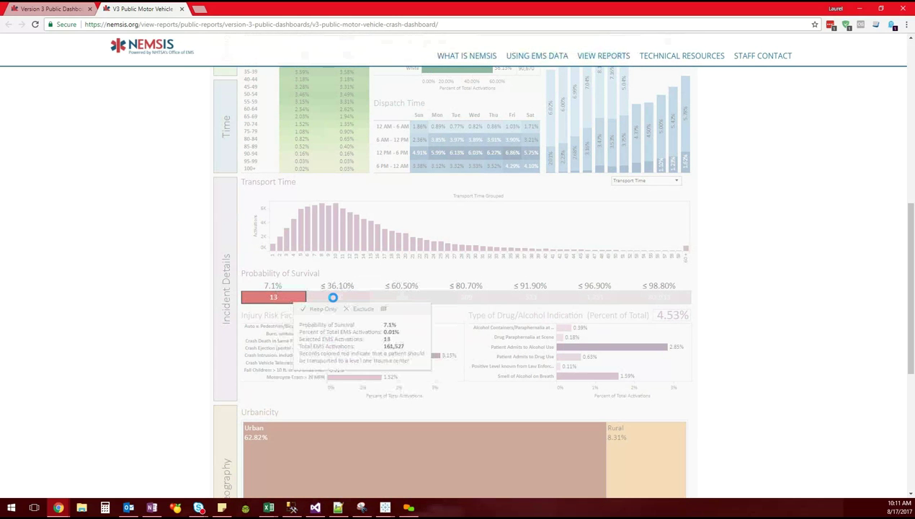
left_click(332, 298, "ctrl")
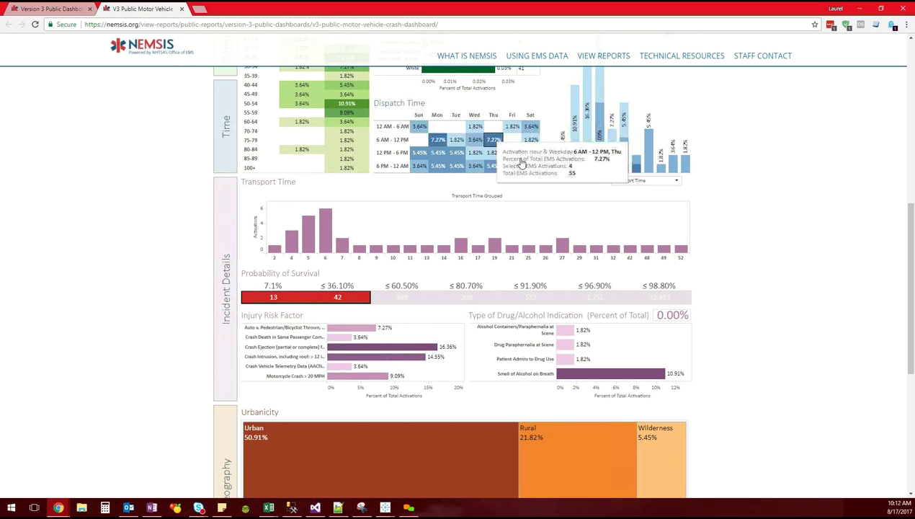
mouse_move(514, 160)
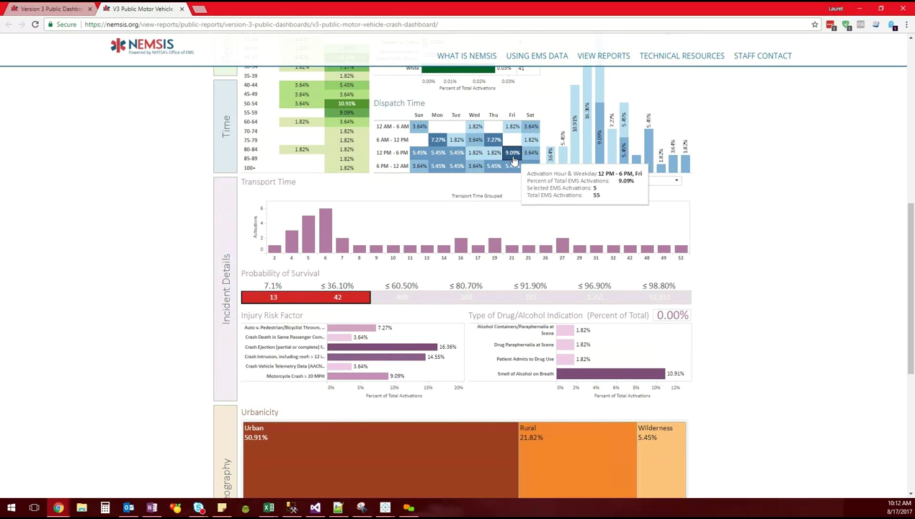
scroll(513, 158, "up", 3)
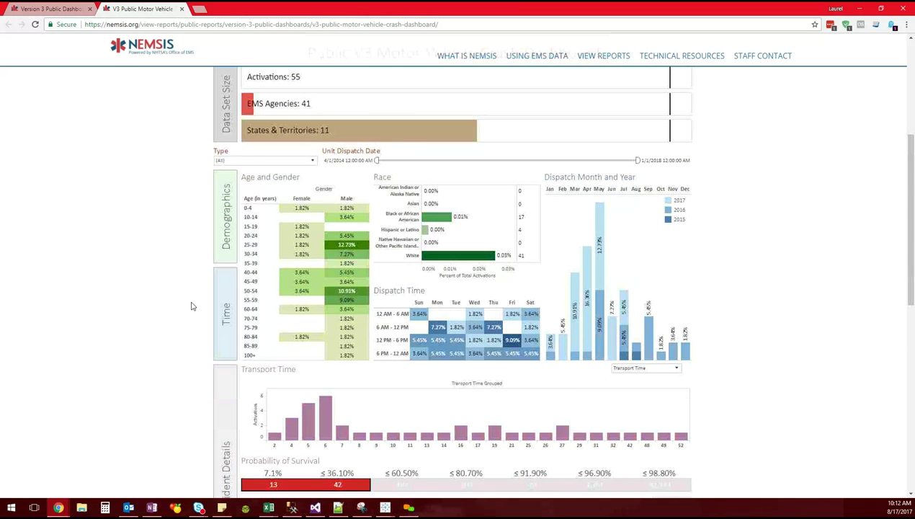
scroll(283, 310, "down", 4)
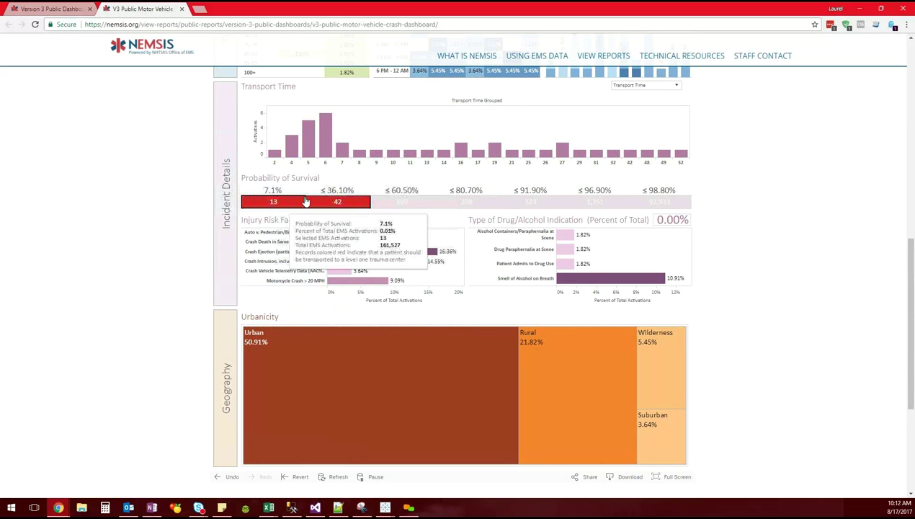
left_click(278, 203)
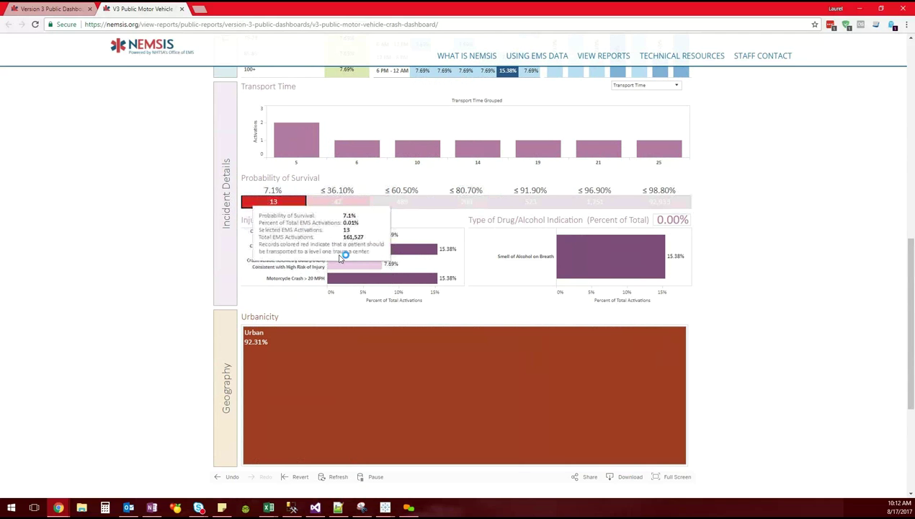
left_click(245, 202)
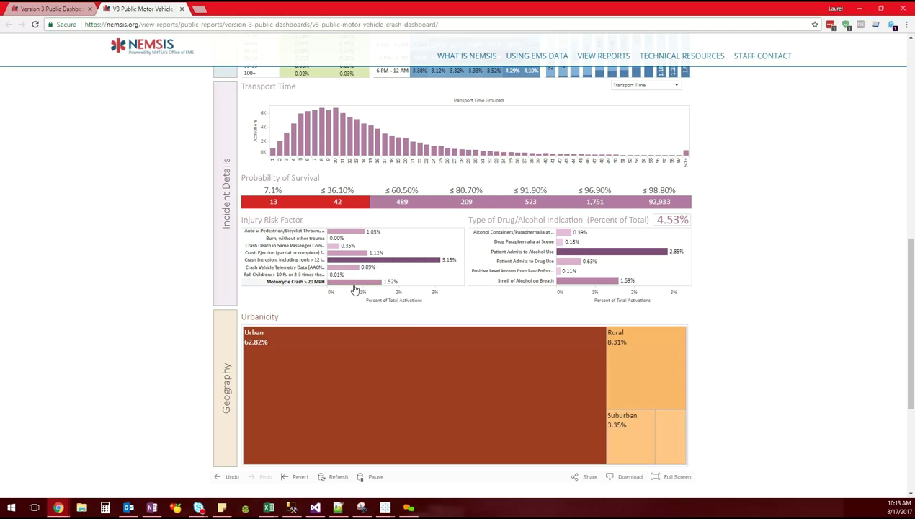
mouse_move(350, 285)
mouse_move(658, 225)
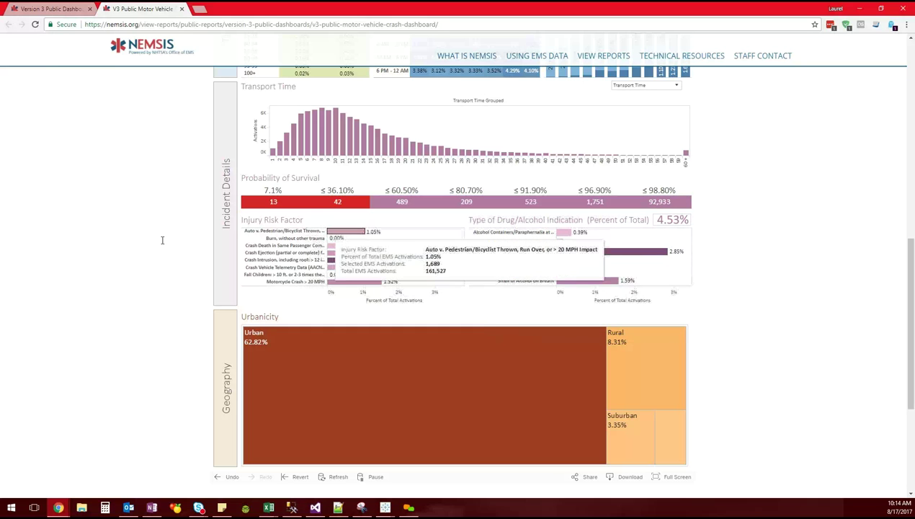
scroll(139, 273, "down", 2)
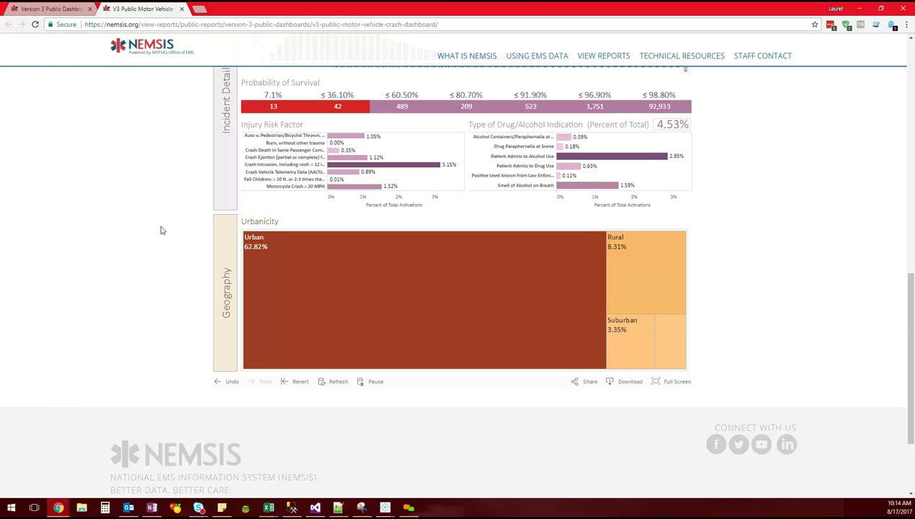
mouse_move(347, 276)
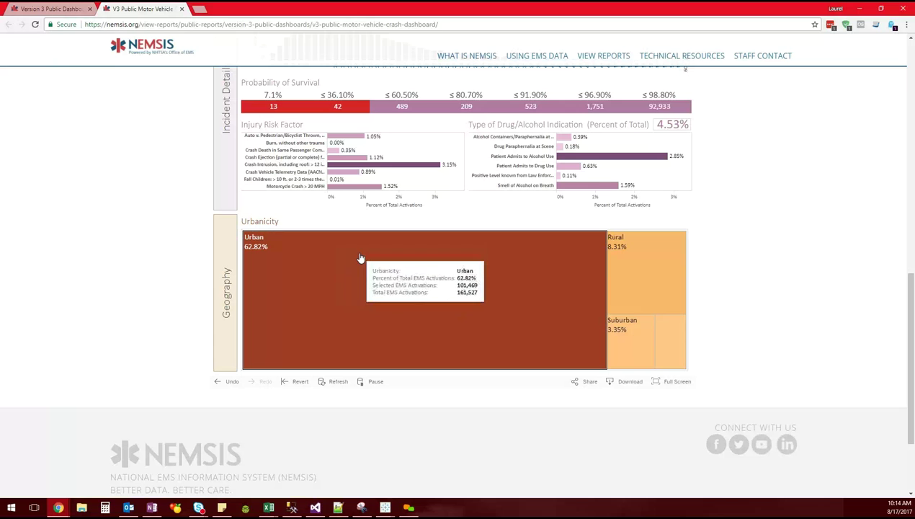
mouse_move(609, 256)
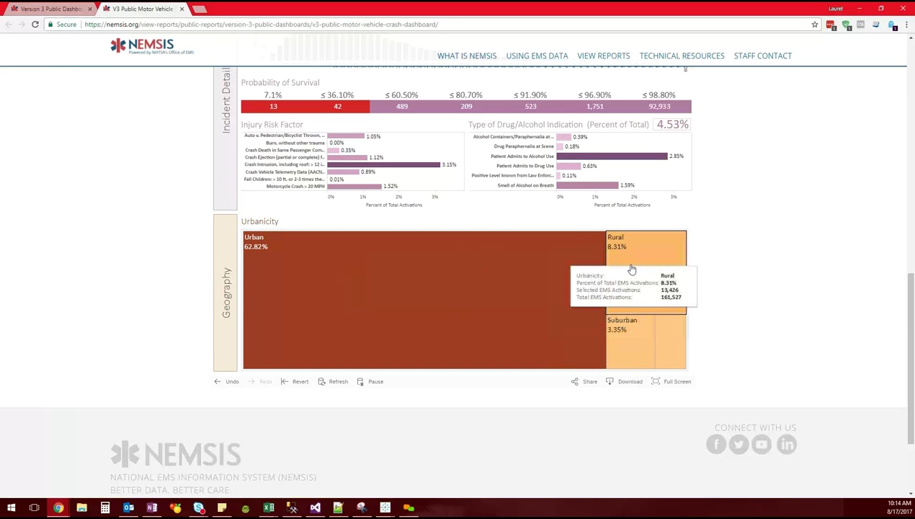
mouse_move(661, 309)
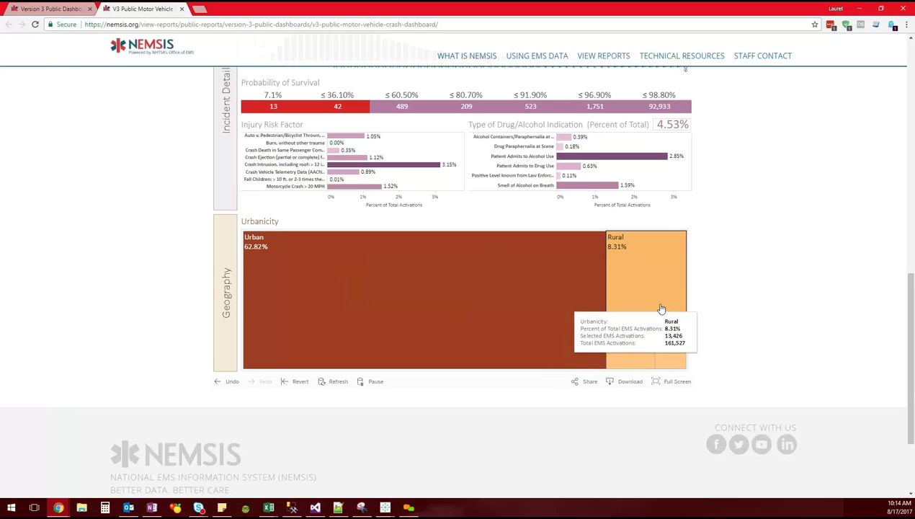
mouse_move(665, 336)
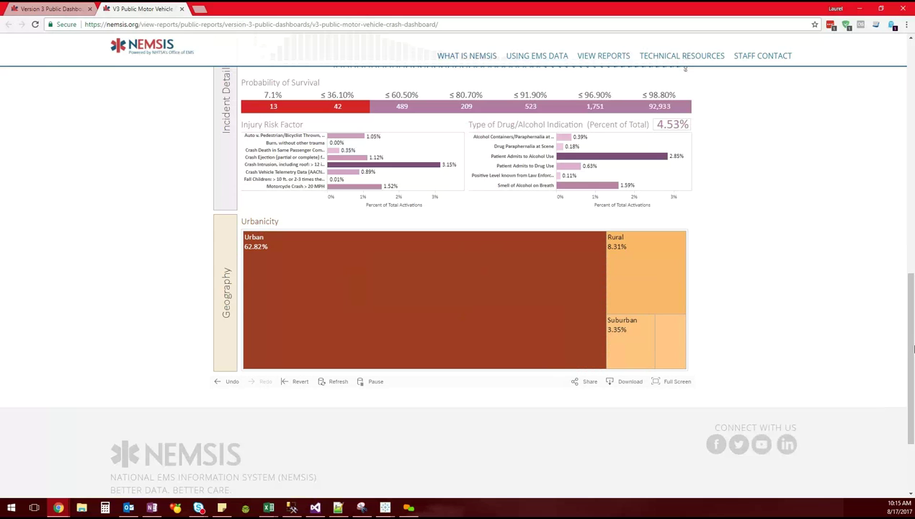
mouse_move(913, 332)
left_mouse_down()
mouse_move(914, 285)
mouse_move(914, 322)
left_mouse_up()
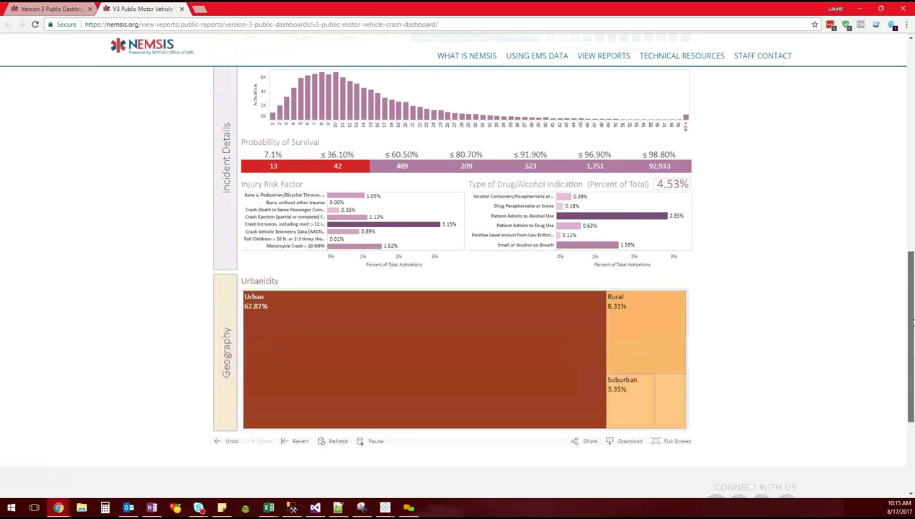
left_click_drag(914, 285, 897, 176)
scroll(894, 178, "up", 1)
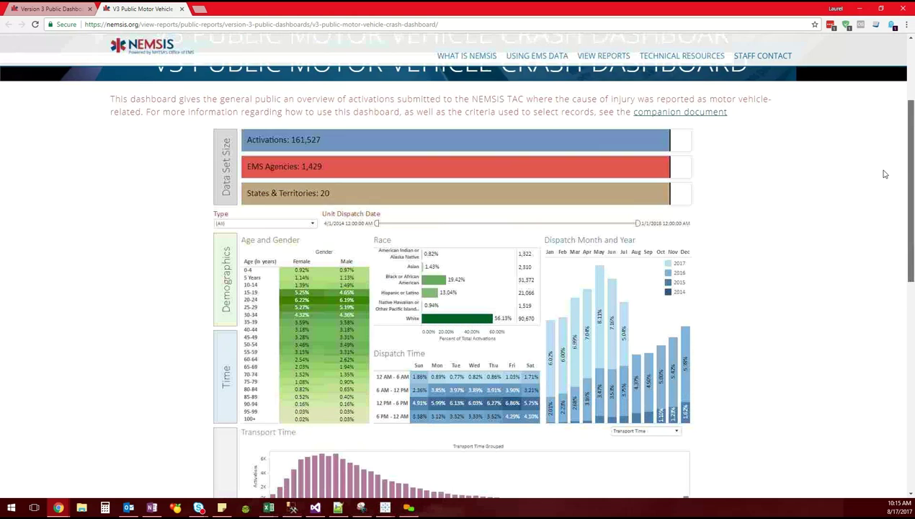
scroll(886, 181, "down", 1)
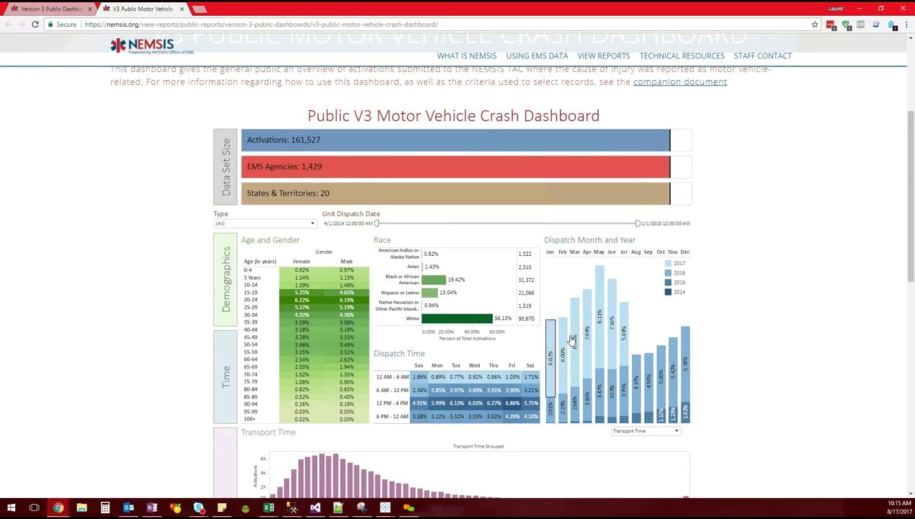
mouse_move(571, 339)
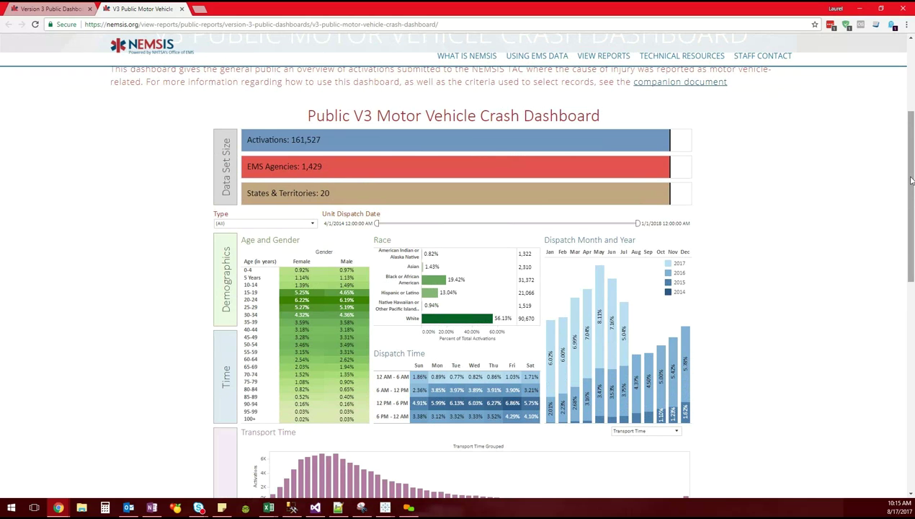
Show the dashboard's download formats: PDF, Crosstab, Data and Image
left_click_drag(911, 182, 893, 347)
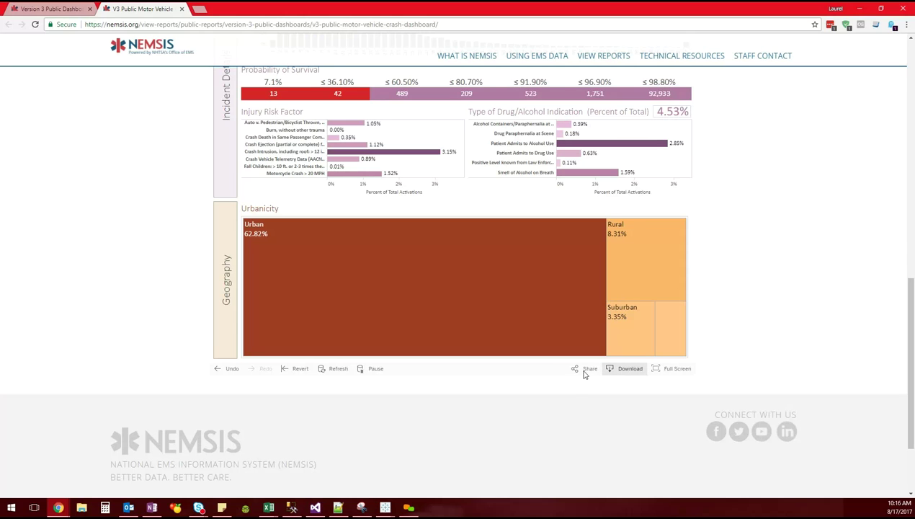
left_click(624, 369)
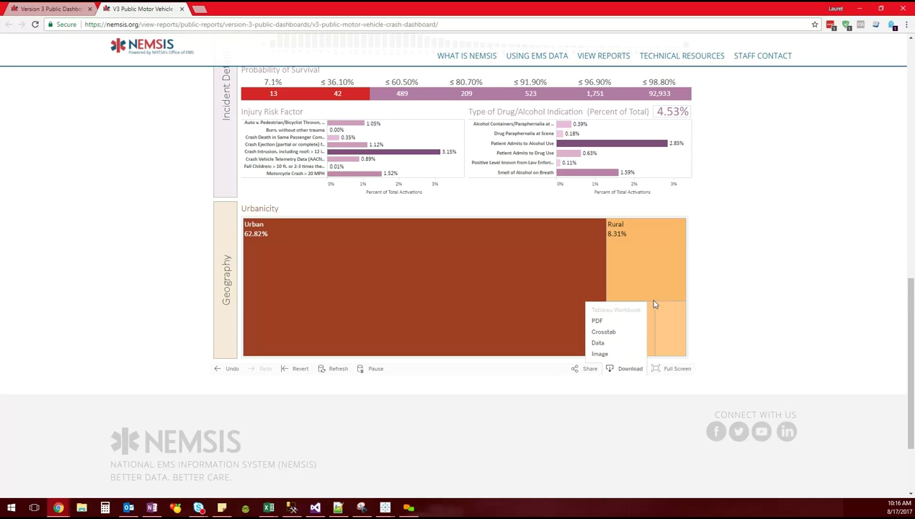
Export the dashboard as a portrait Letter PDF and open Public V3 Motor Vehicle Crash Dashboard.pdf
left_click(596, 321)
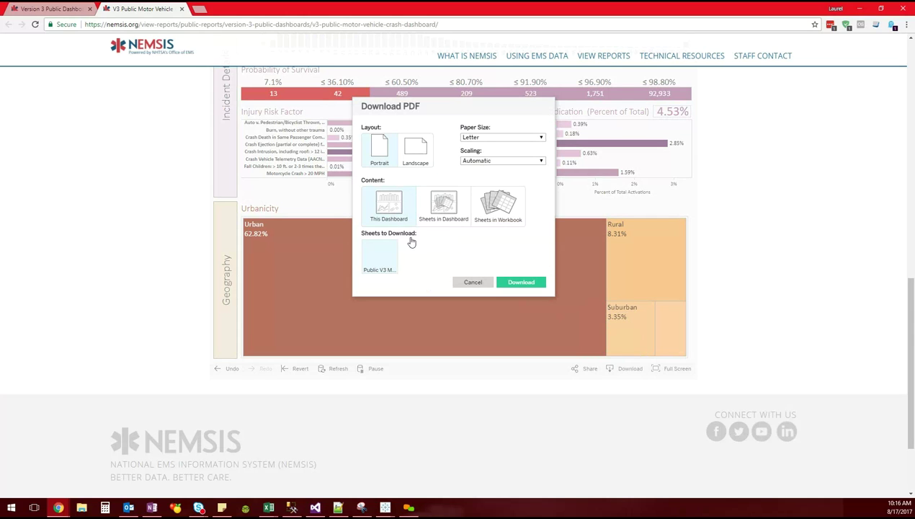
left_click(521, 283)
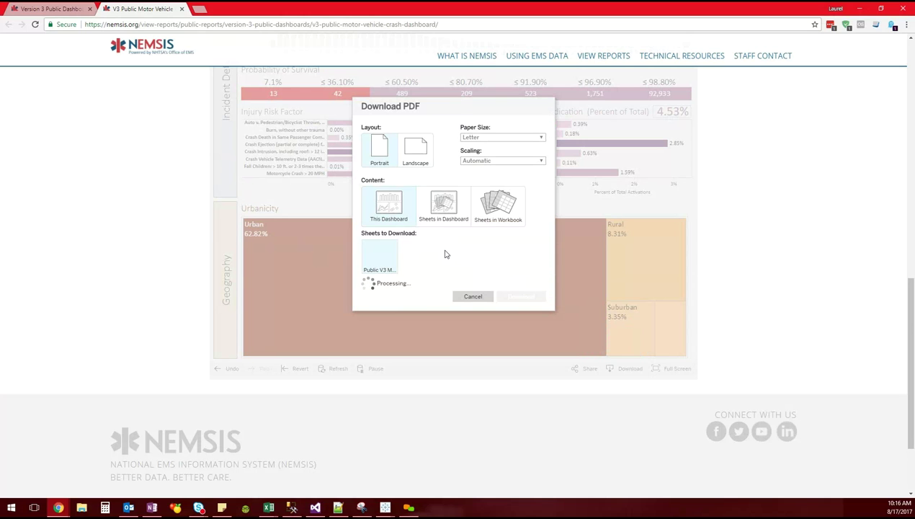
left_click(478, 226)
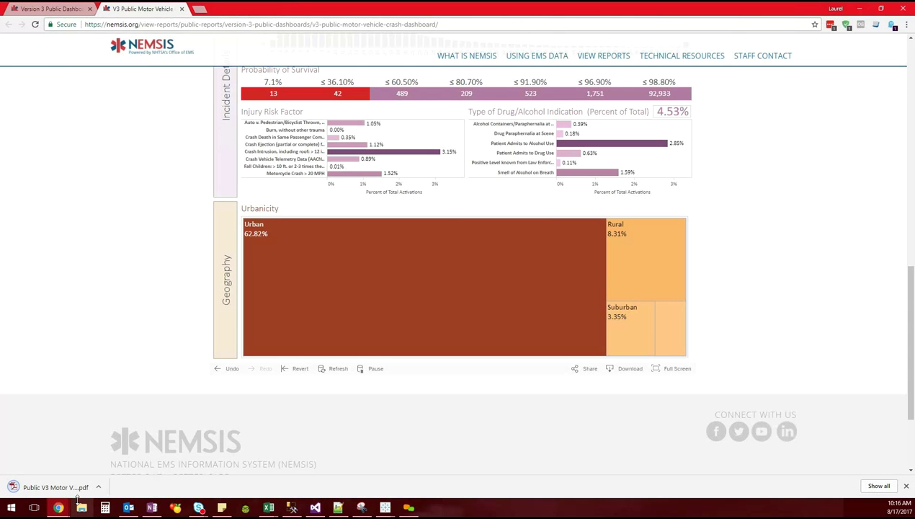
left_click(55, 487)
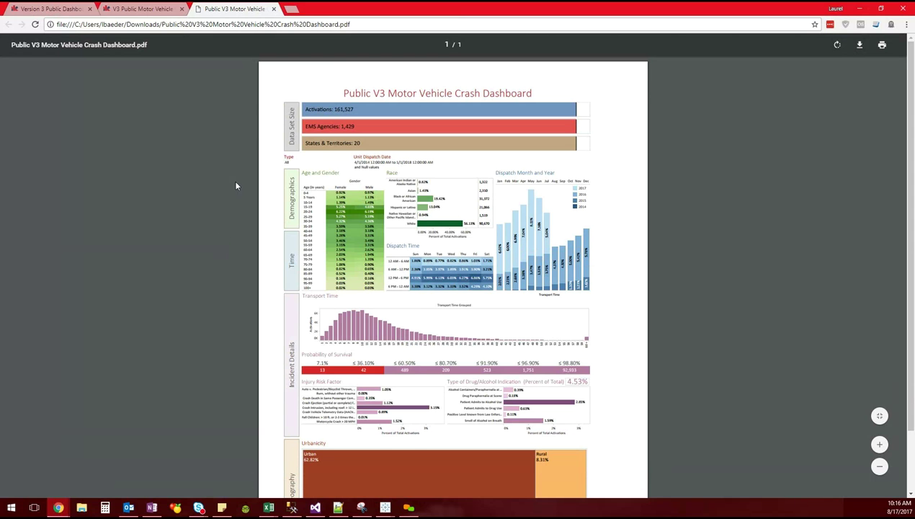
scroll(245, 197, "down", 2)
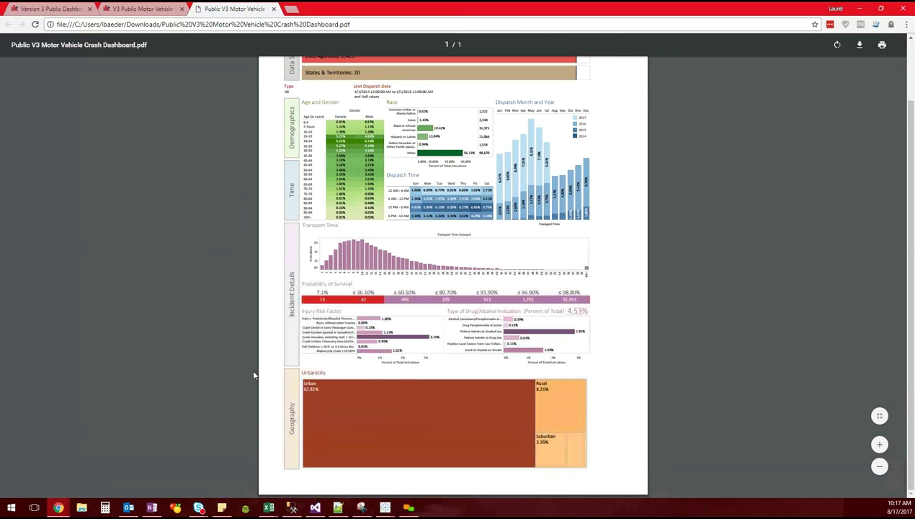
scroll(250, 377, "up", 2)
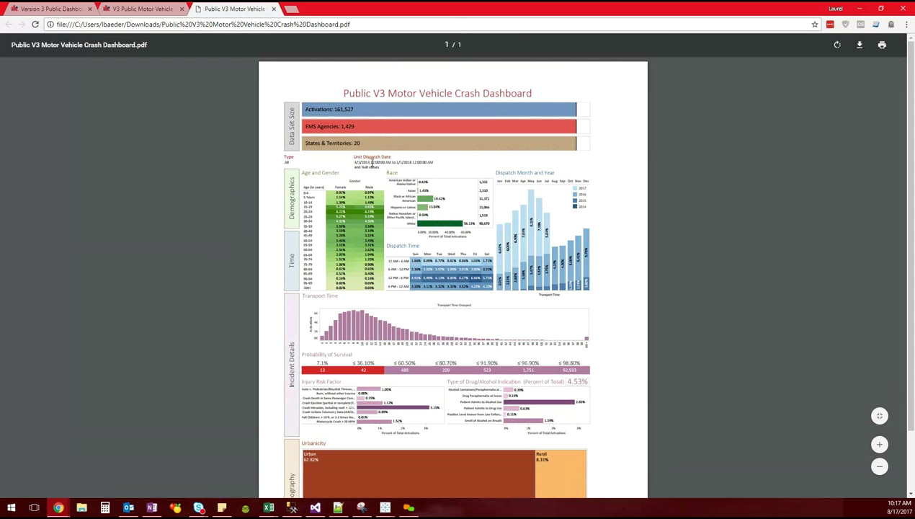
scroll(320, 360, "down", 2)
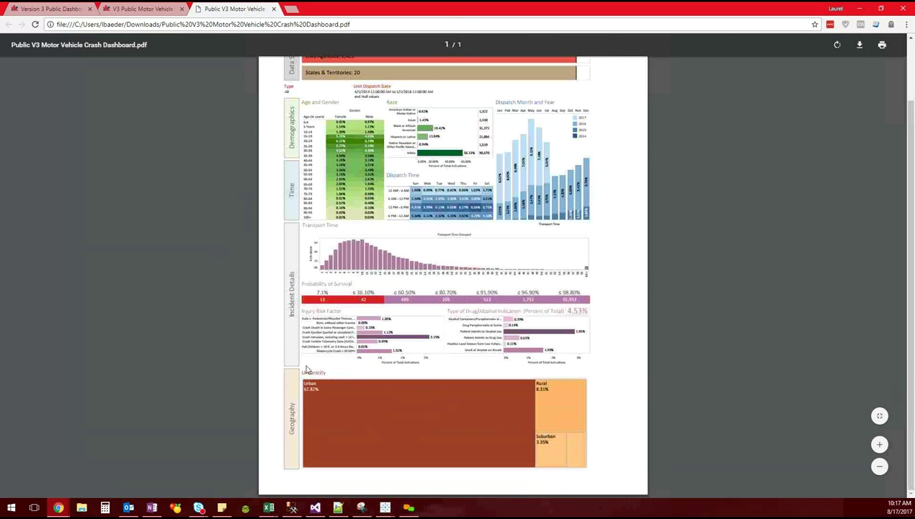
scroll(380, 431, "up", 2)
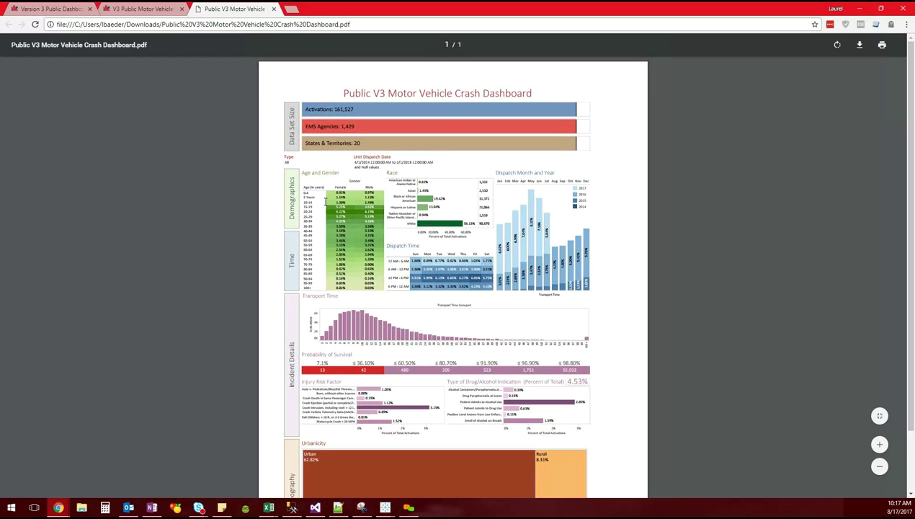
scroll(261, 212, "down", 1)
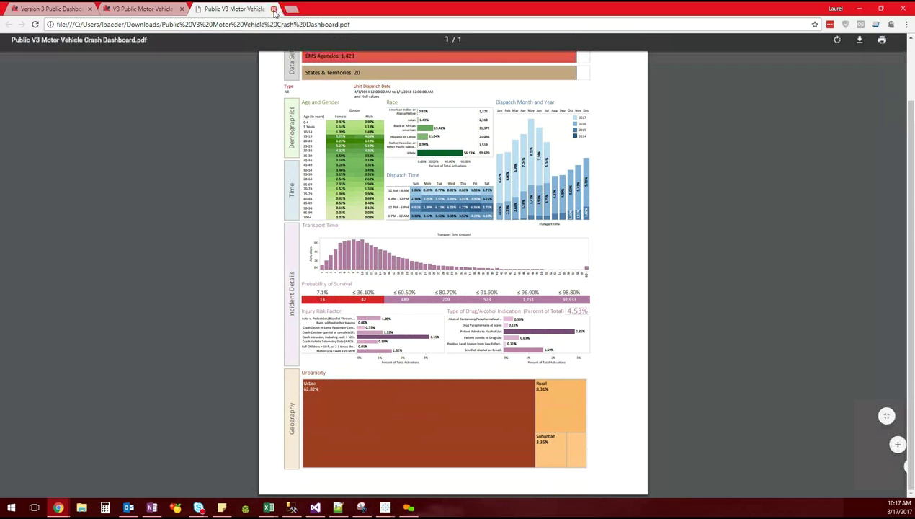
Close the PDF tab and download a new PDF with 'Sheets in Dashboard' as content
left_click(274, 9)
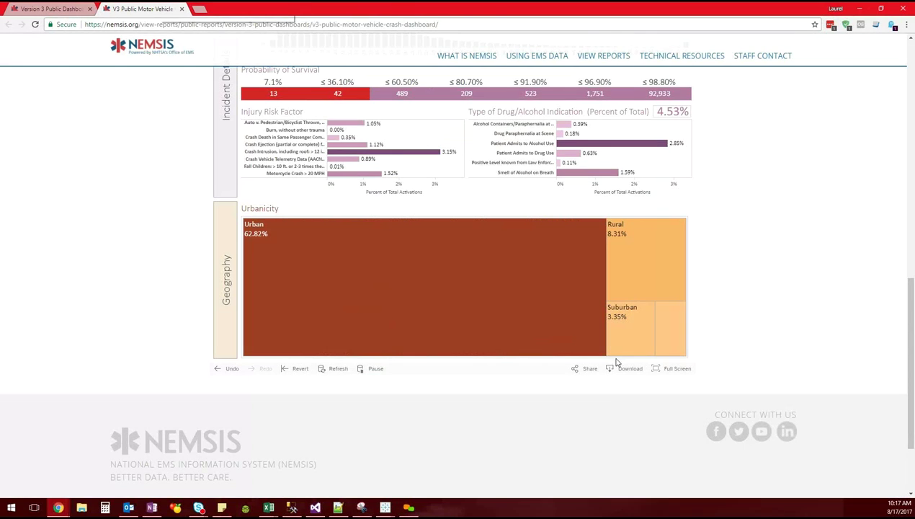
left_click(611, 368)
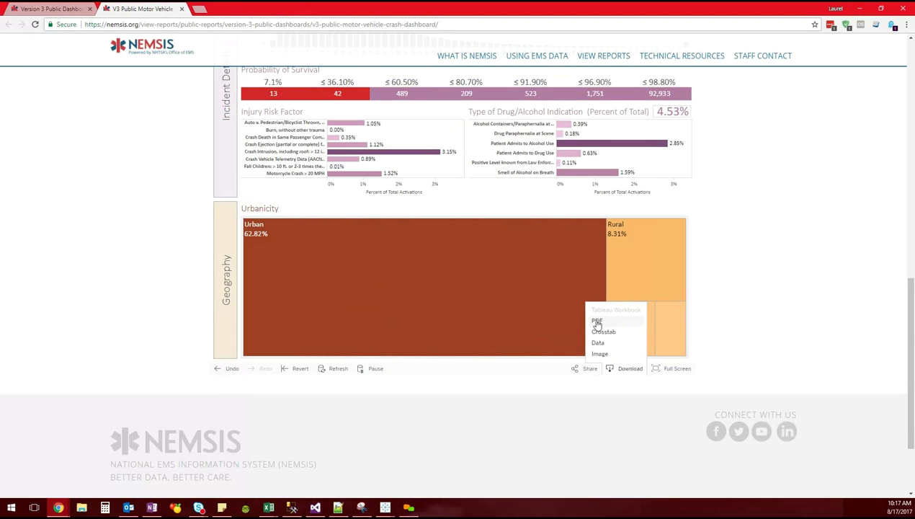
left_click(597, 322)
left_click(446, 215)
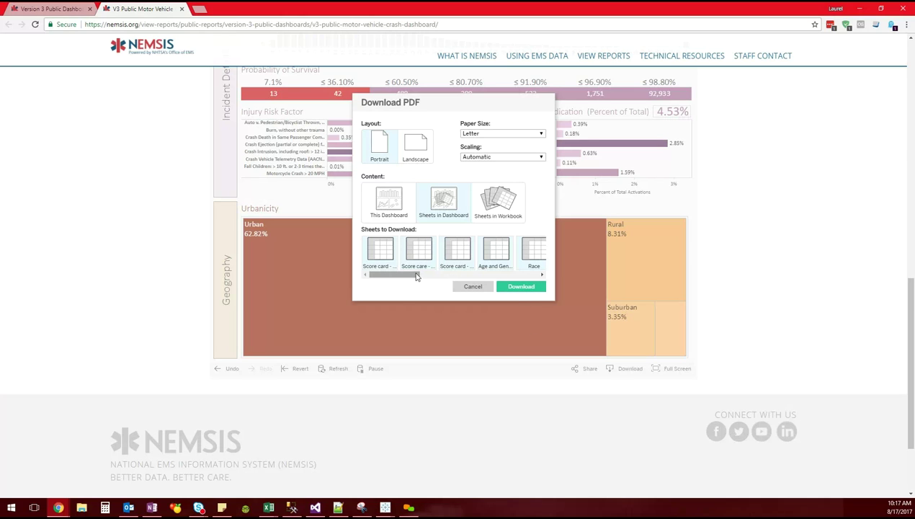
left_click(537, 288)
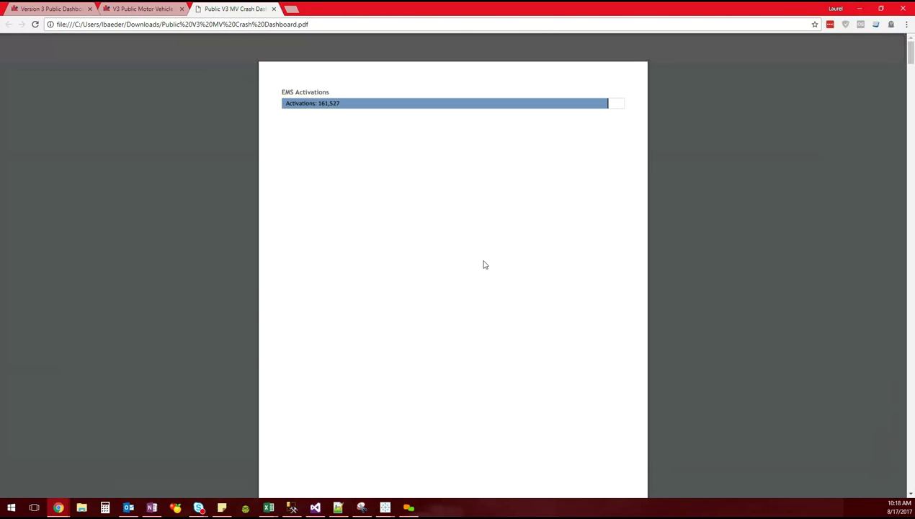
Scroll through the 18-page PDF, one dashboard sheet per page
scroll(485, 265, "down", 1)
scroll(485, 265, "up", 1)
scroll(488, 273, "down", 5)
scroll(488, 274, "down", 3)
scroll(488, 274, "up", 6)
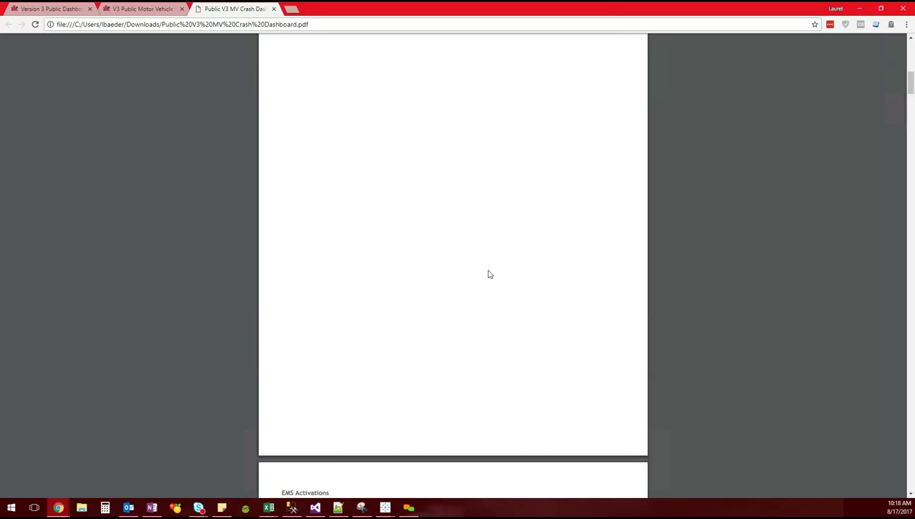
scroll(489, 274, "down", 4)
scroll(488, 274, "down", 5)
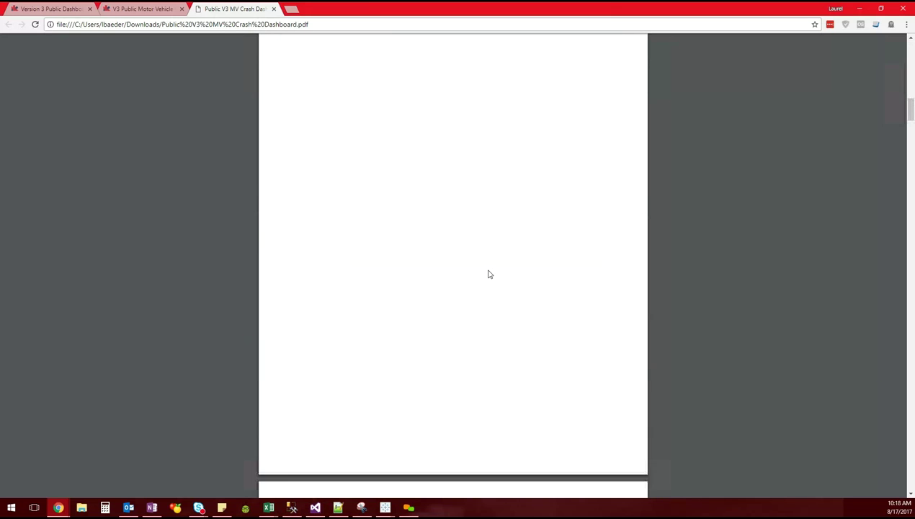
scroll(488, 274, "down", 4)
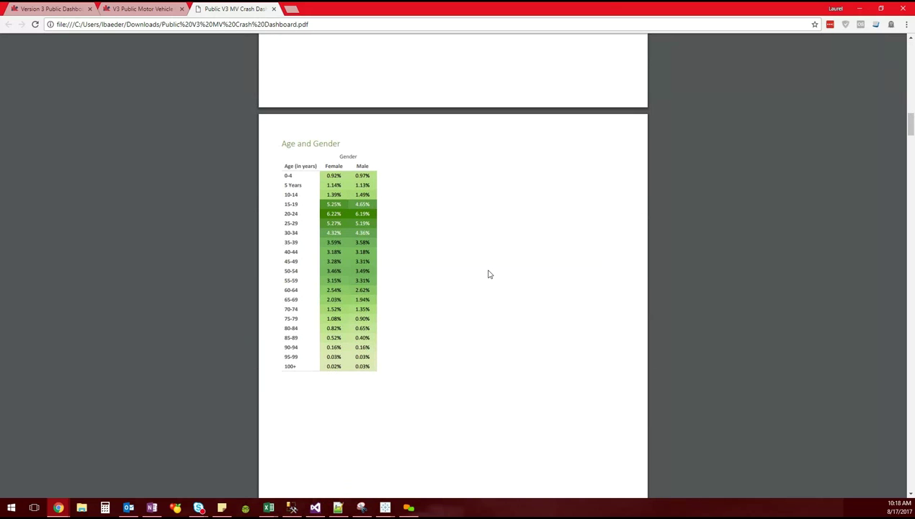
scroll(489, 274, "down", 1)
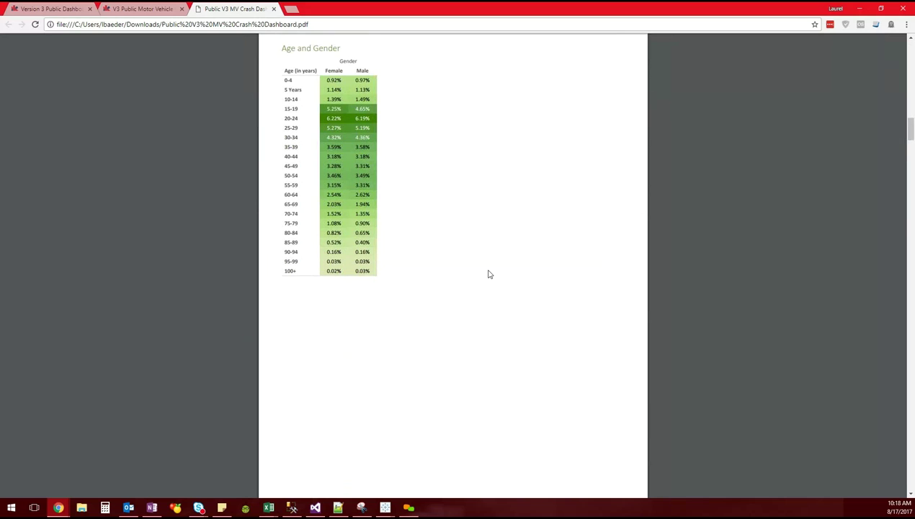
scroll(489, 274, "down", 4)
scroll(488, 274, "up", 2)
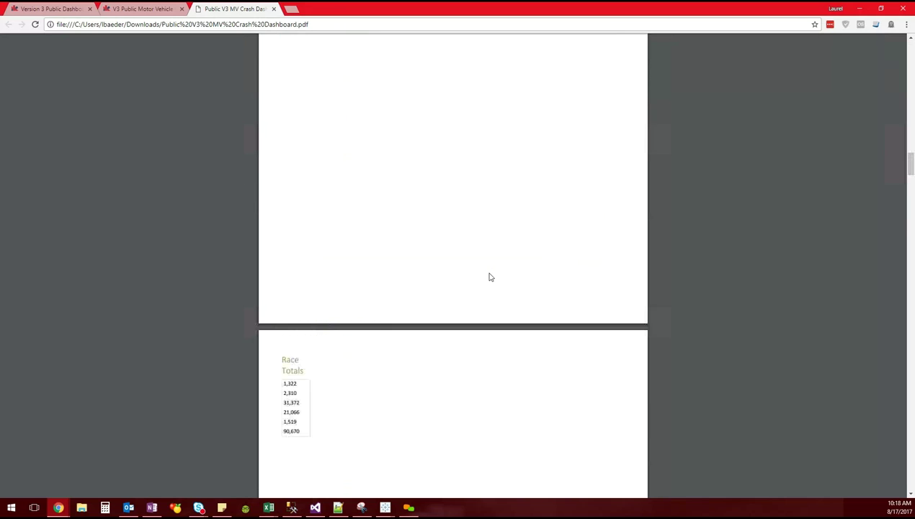
scroll(490, 277, "down", 10)
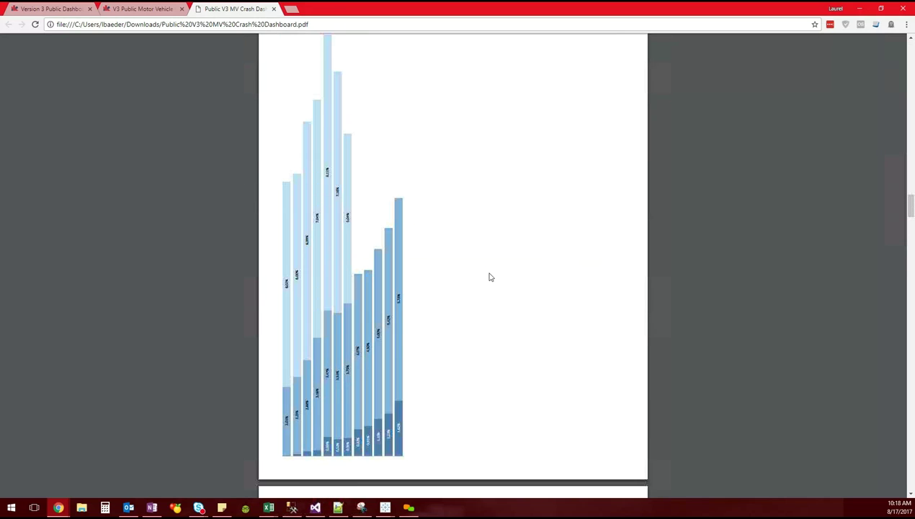
scroll(506, 302, "down", 5)
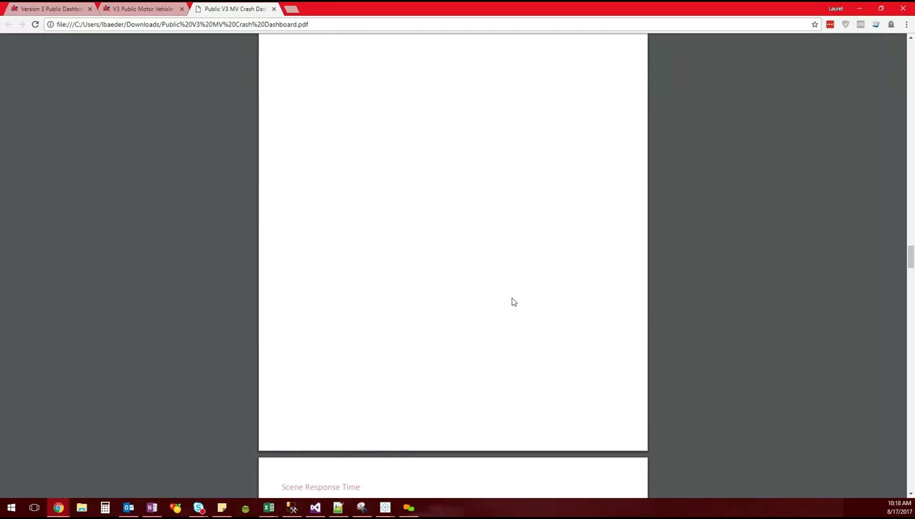
scroll(514, 302, "down", 8)
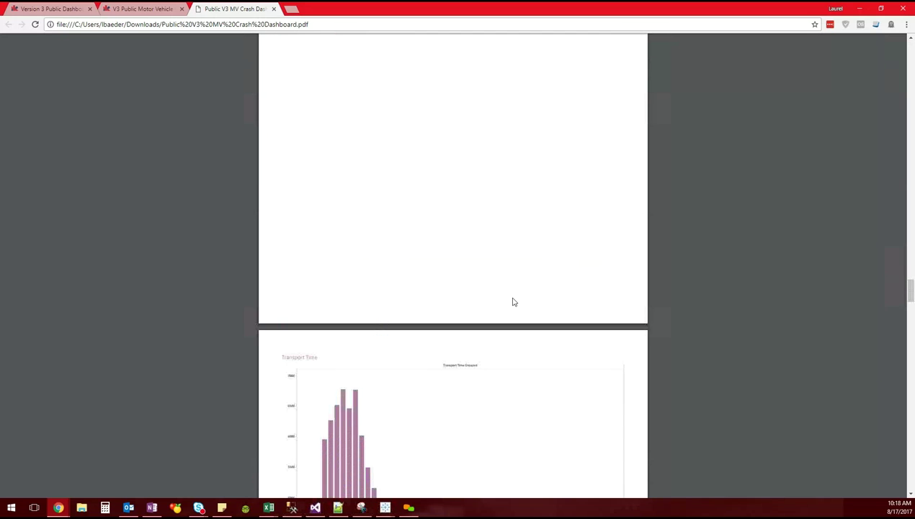
scroll(513, 302, "down", 5)
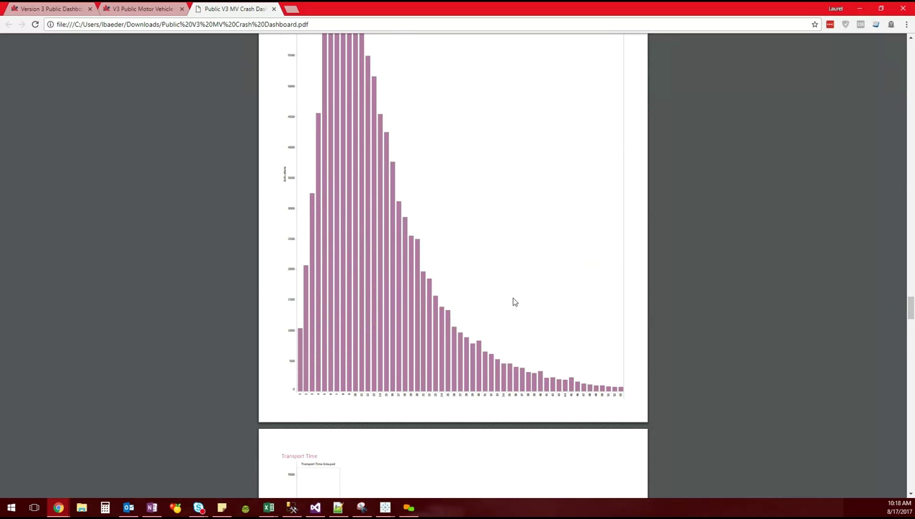
scroll(513, 302, "down", 2)
scroll(514, 302, "down", 5)
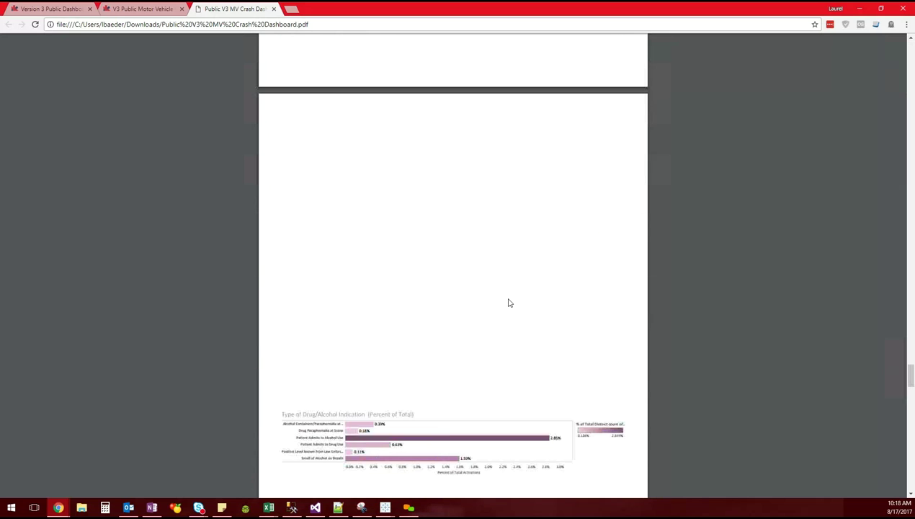
scroll(432, 180, "down", 3)
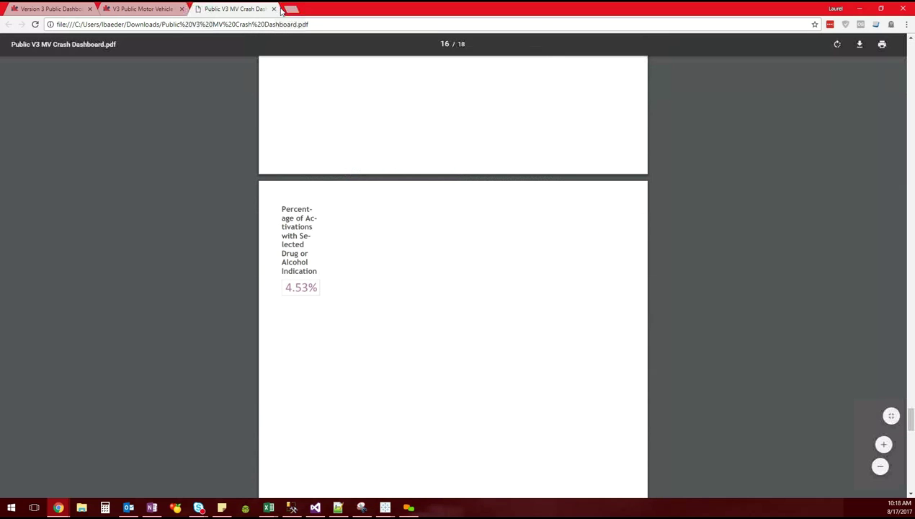
Close the PDF and reopen the PDF export, set to Sheets in Dashboard through Urbanicity
key("ctrl+w")
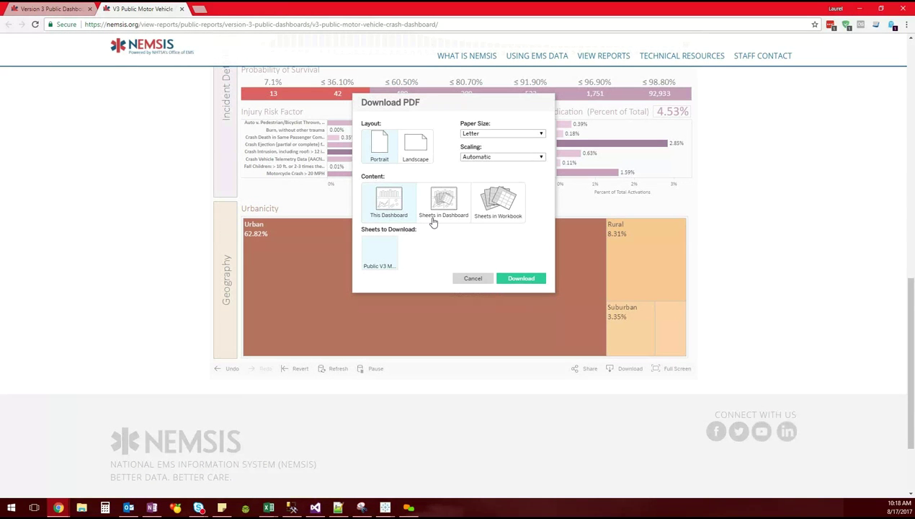
left_click(428, 216)
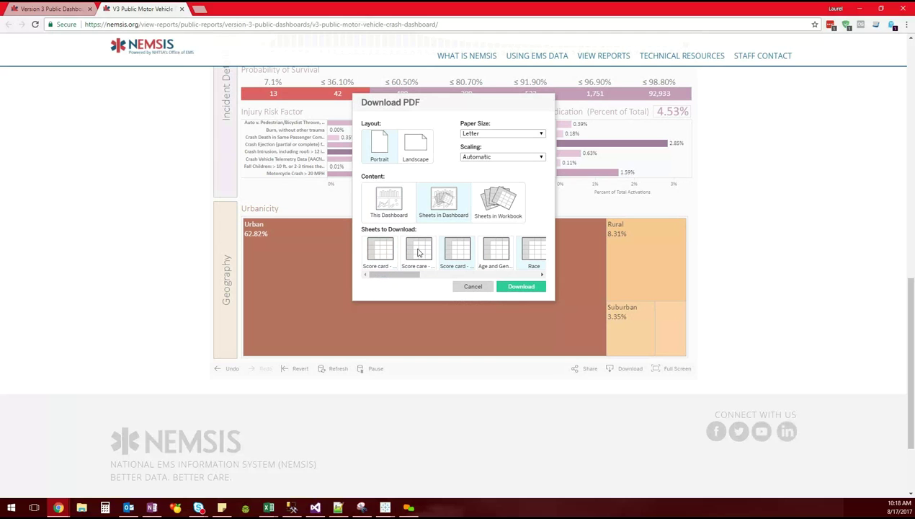
left_click_drag(413, 279, 553, 279)
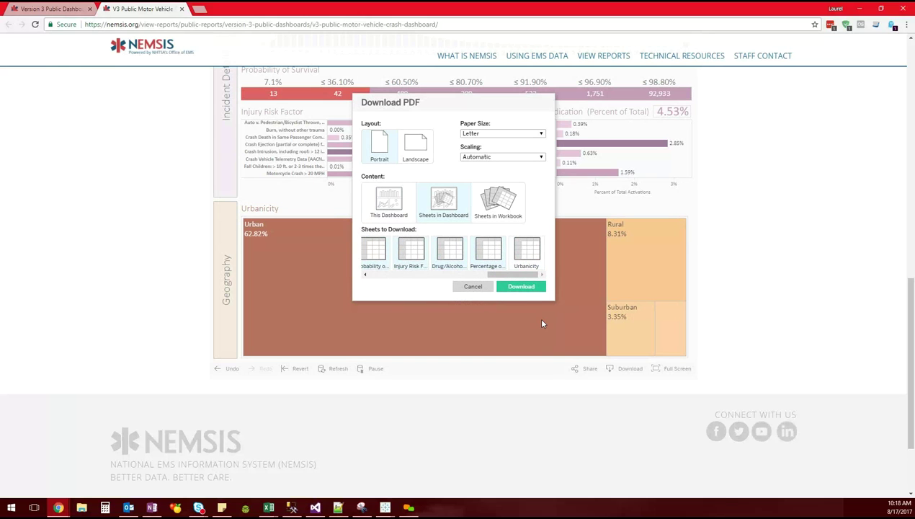
Cancel the PDF export and download the whole crash dashboard as a PNG image
left_click(474, 287)
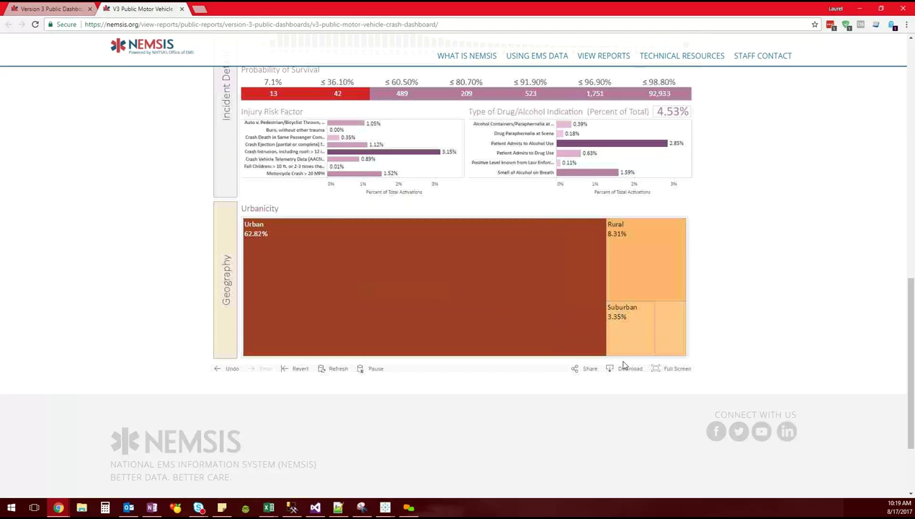
left_click(616, 368)
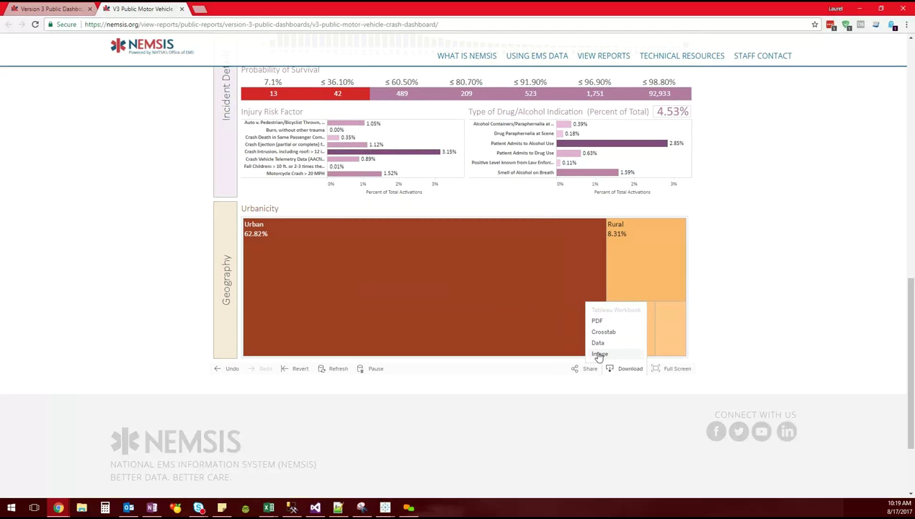
left_click(598, 353)
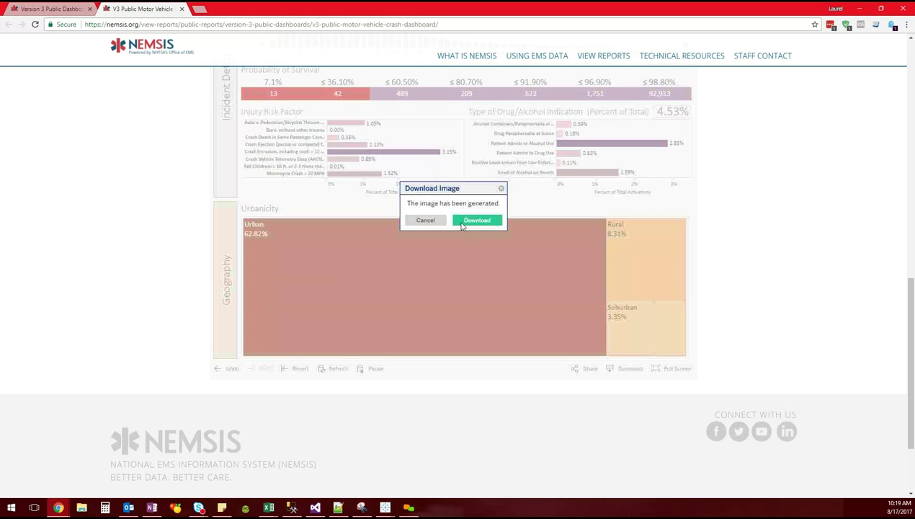
key("Return")
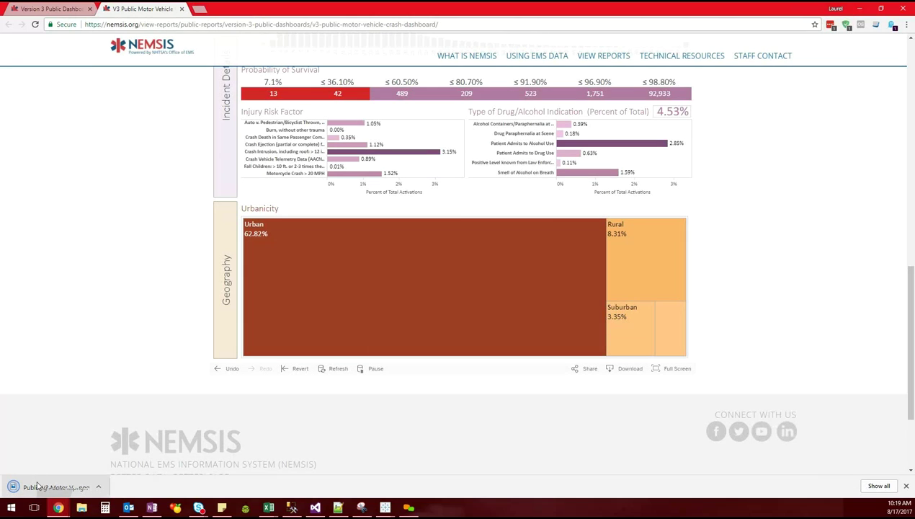
View the downloaded dashboard PNG in Windows Photos, then close the viewer
left_click(50, 487)
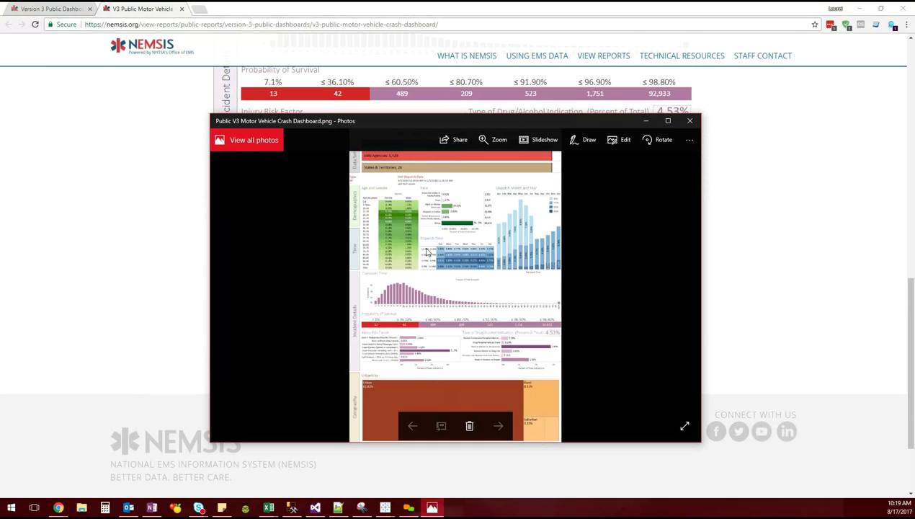
left_click(695, 123)
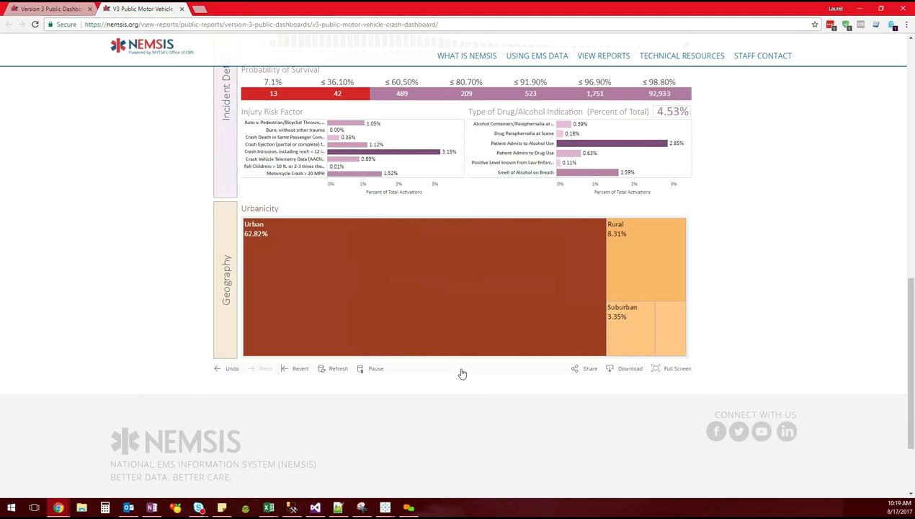
Reset and refresh the dashboard; Urbanicity stays Urban 62.82%, Rural 8.31%, Suburban 3.35%
scroll(493, 384, "down", 1)
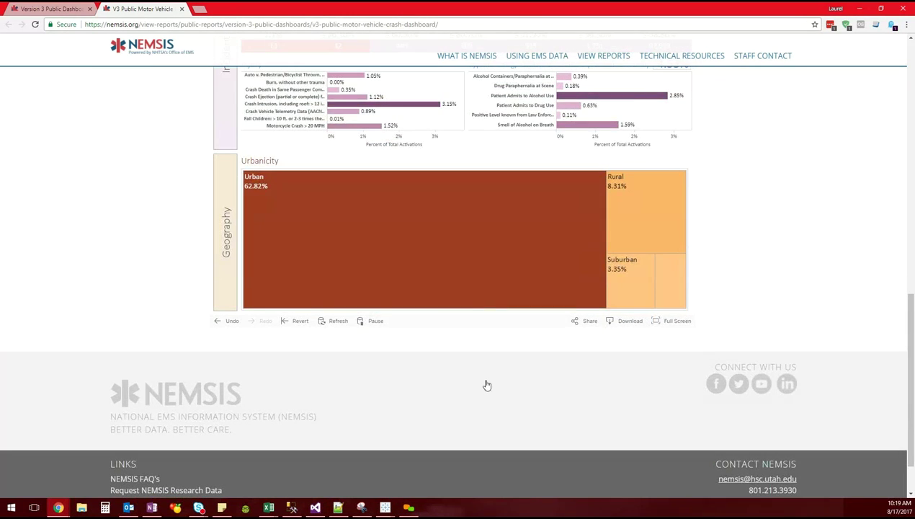
scroll(487, 386, "up", 3)
scroll(483, 392, "down", 3)
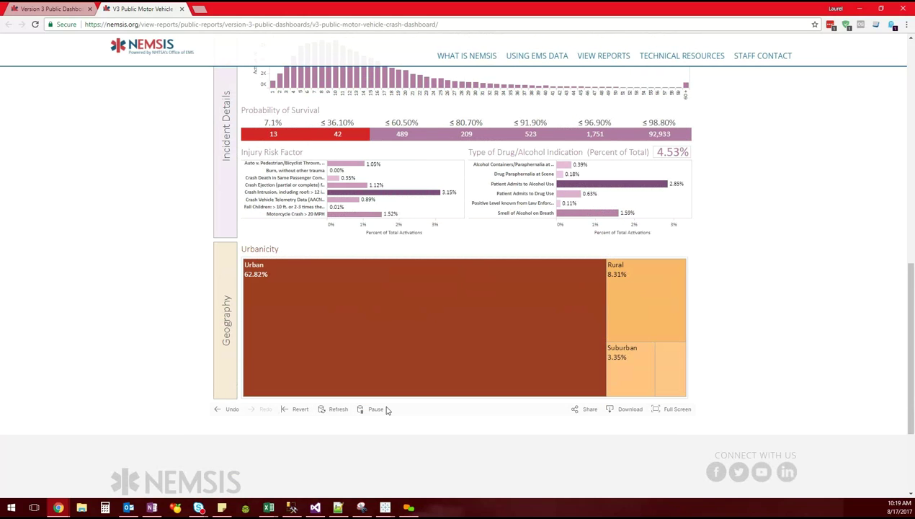
left_click(298, 413)
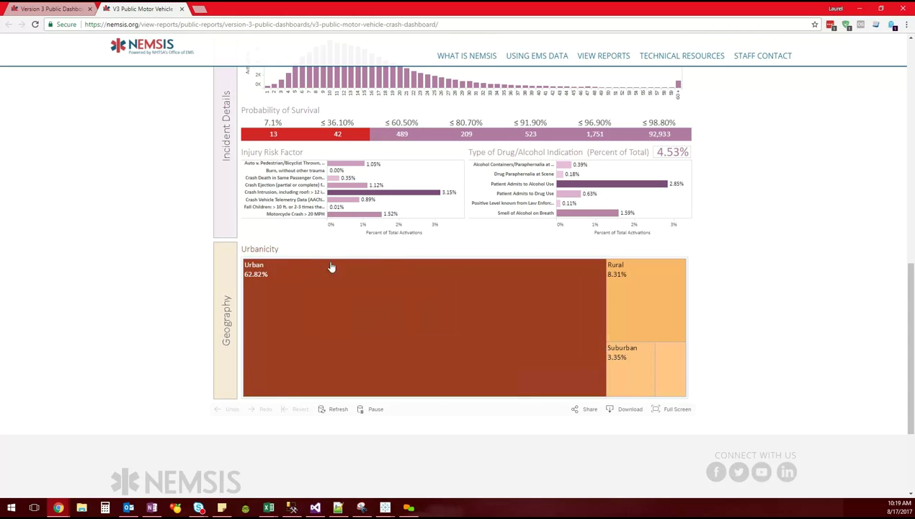
left_click(332, 410)
Pause updates, select Urban and Rural plus the ≤98.80% survival bar, then resume updates
left_click(449, 375)
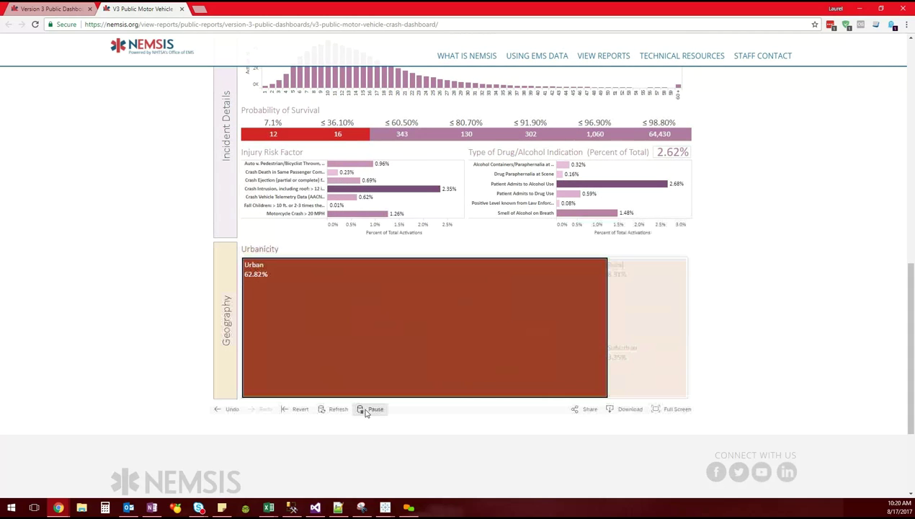
left_click(562, 388)
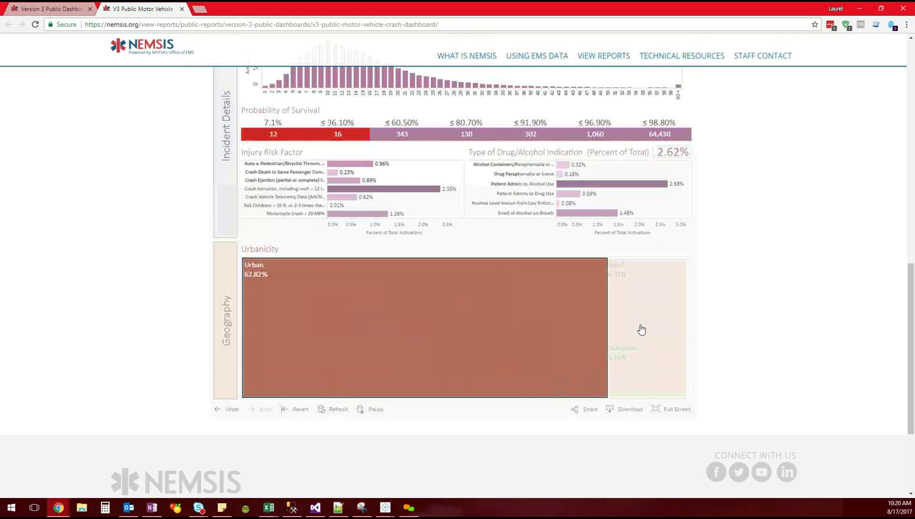
left_click(633, 325)
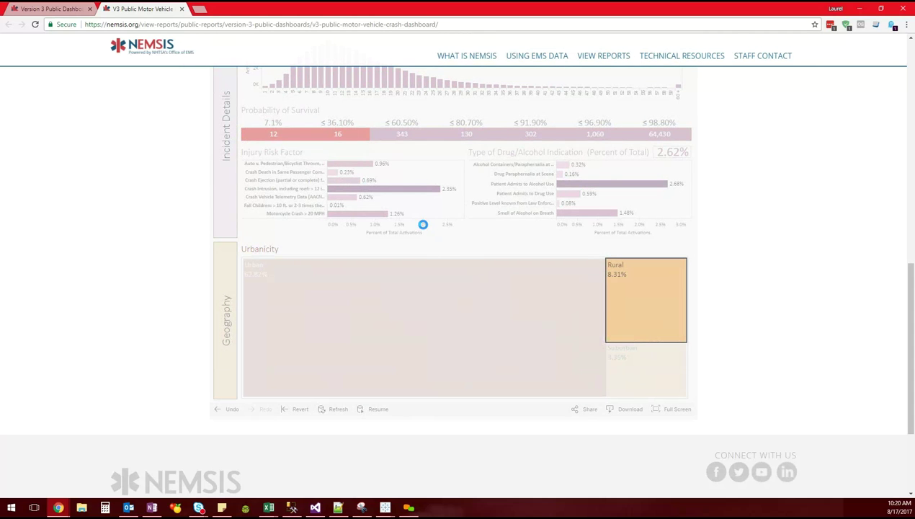
left_click(476, 284, "ctrl")
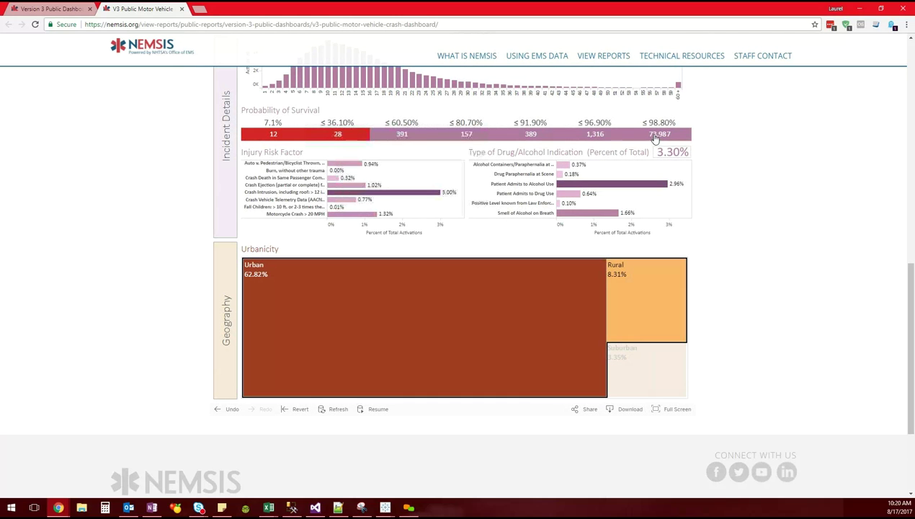
left_click(370, 410)
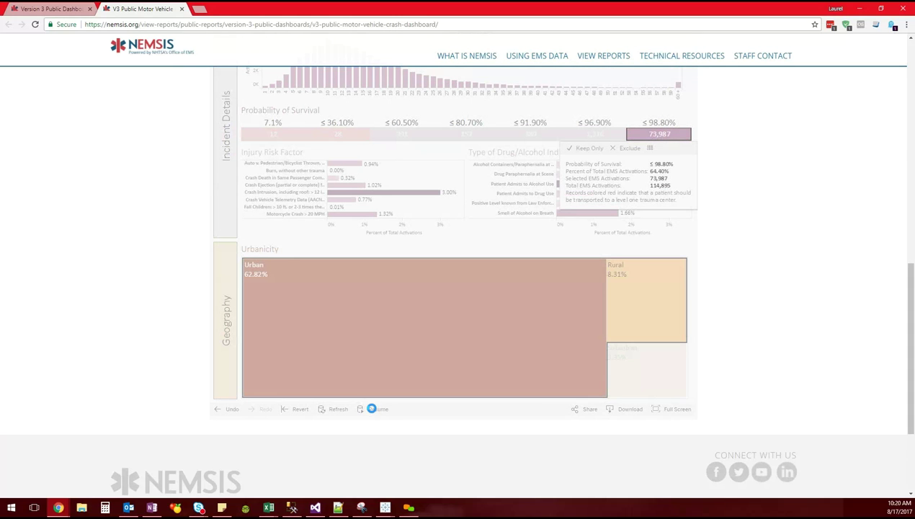
left_click(378, 410)
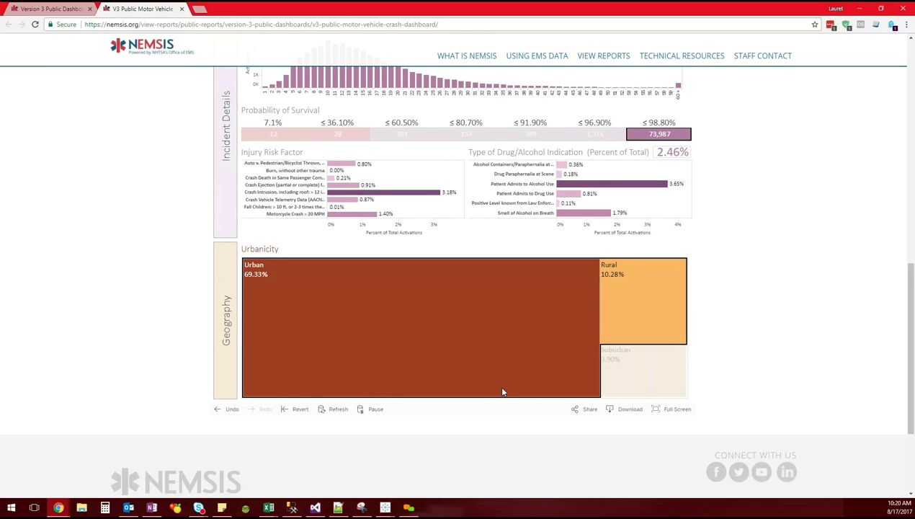
scroll(66, 247, "up", 5)
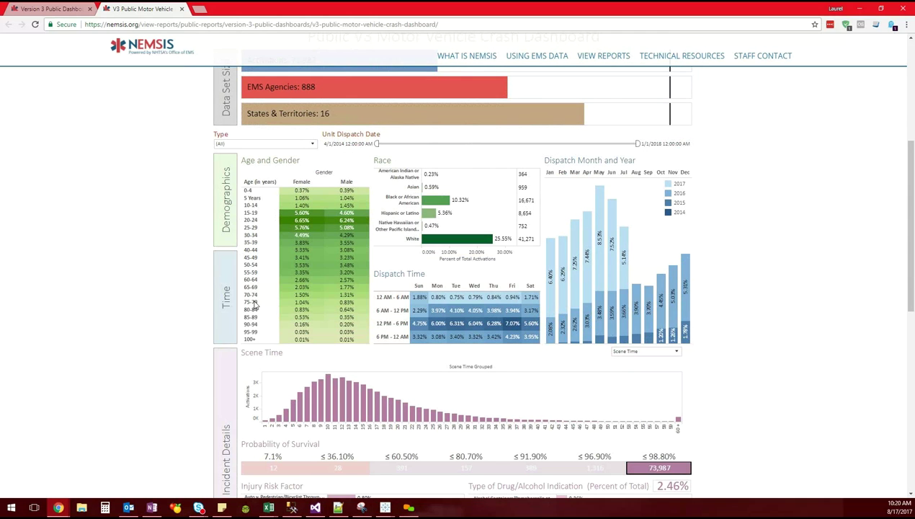
Revert to unfiltered totals: 161,527 activations, 1,429 EMS agencies, 20 states and territories
scroll(390, 286, "up", 4)
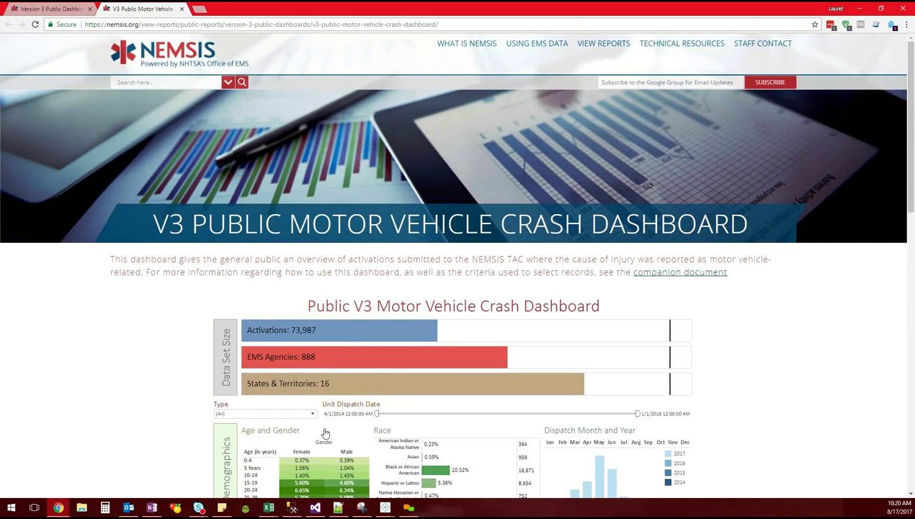
scroll(324, 433, "down", 8)
scroll(274, 364, "down", 4)
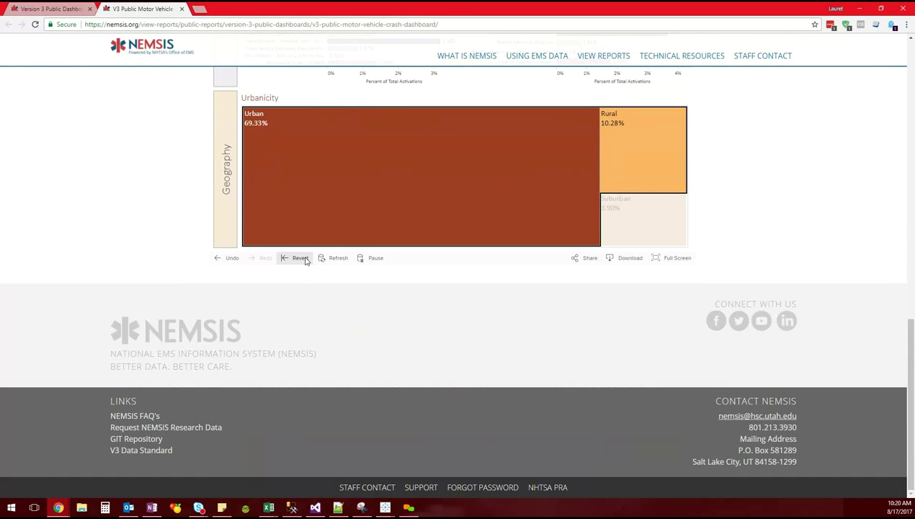
left_click(300, 258)
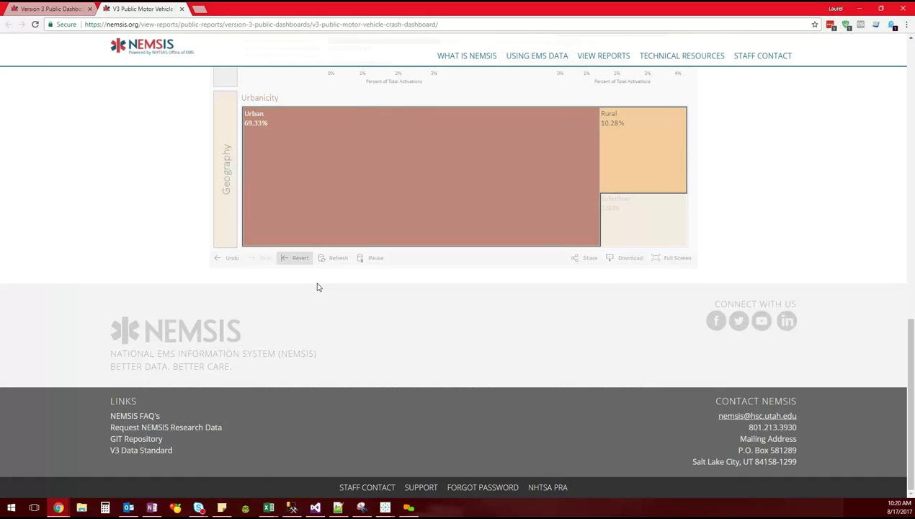
scroll(318, 287, "up", 2)
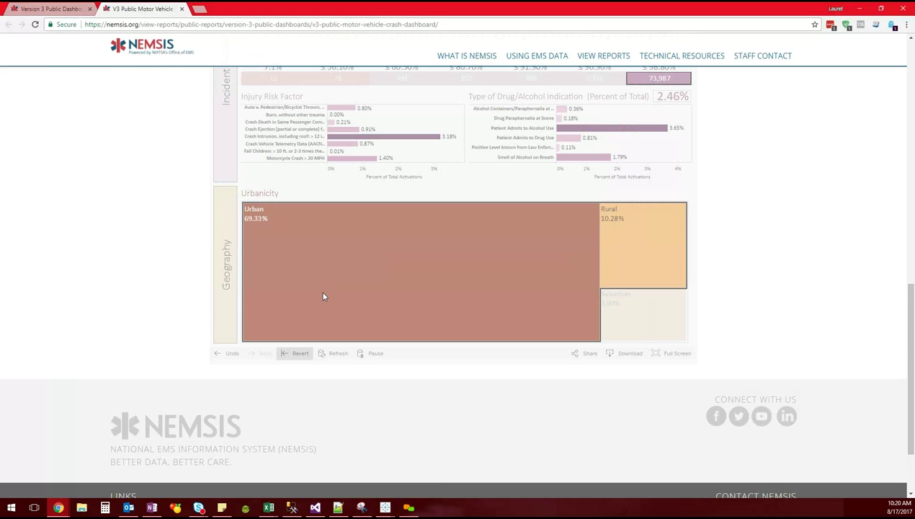
scroll(331, 303, "up", 6)
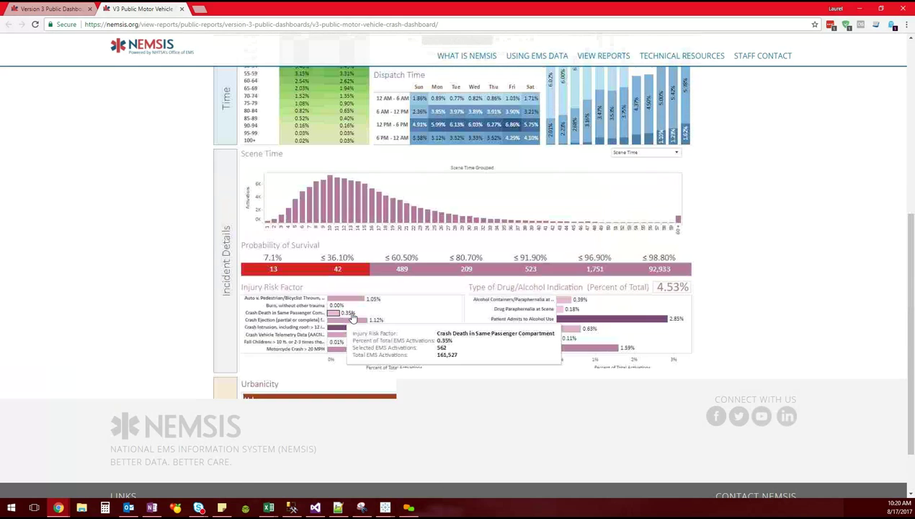
scroll(353, 317, "up", 4)
scroll(353, 318, "down", 3)
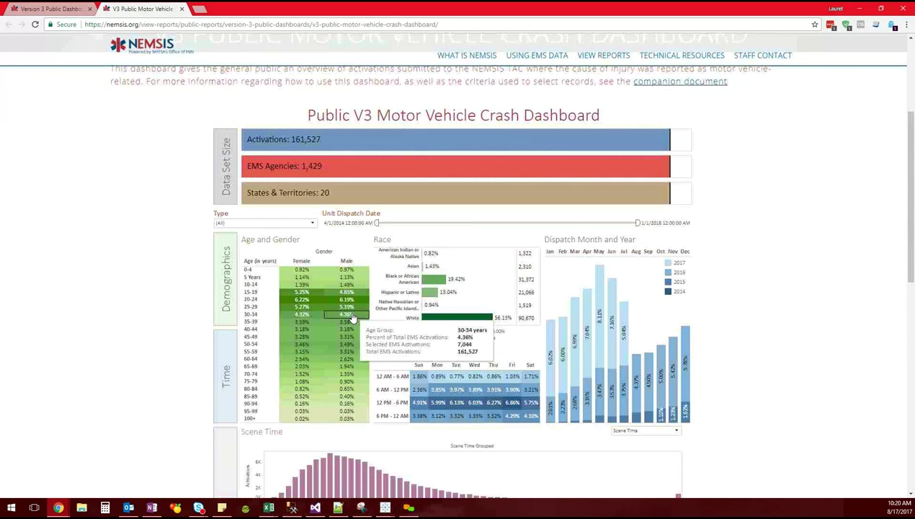
scroll(353, 317, "up", 2)
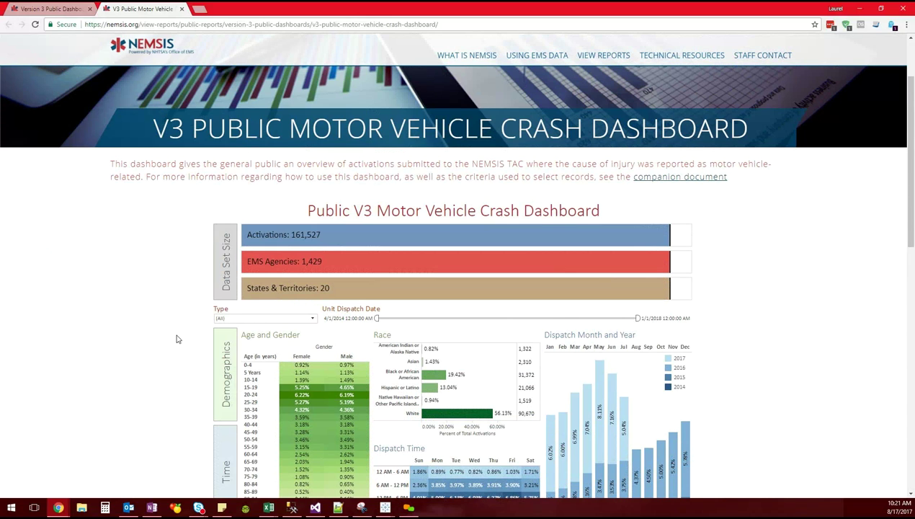
scroll(182, 332, "down", 1)
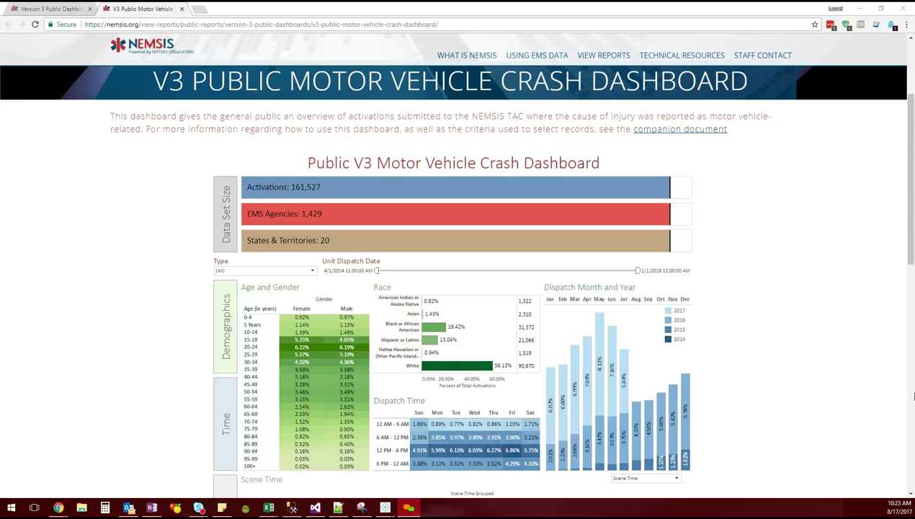
Open the NEMSIS Staff Contact page and scroll to the ten staff photos with roles
scroll(873, 167, "up", 2)
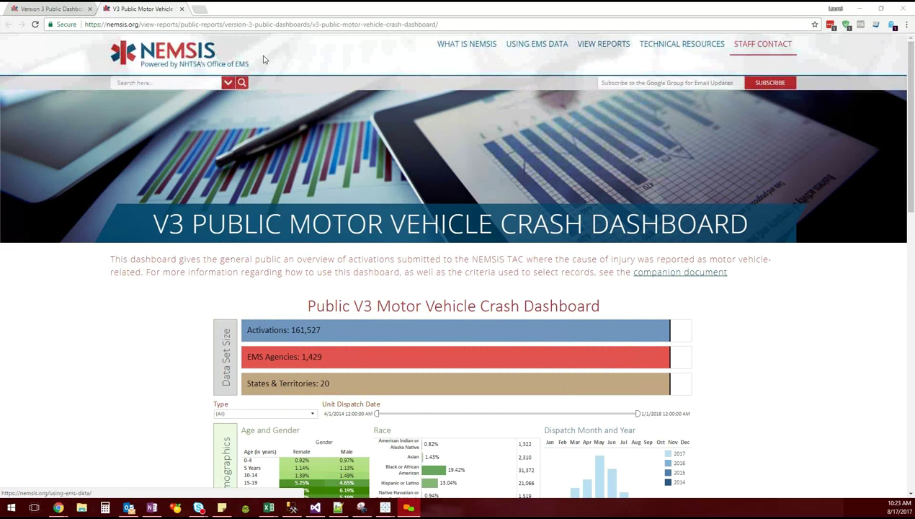
left_click(776, 47)
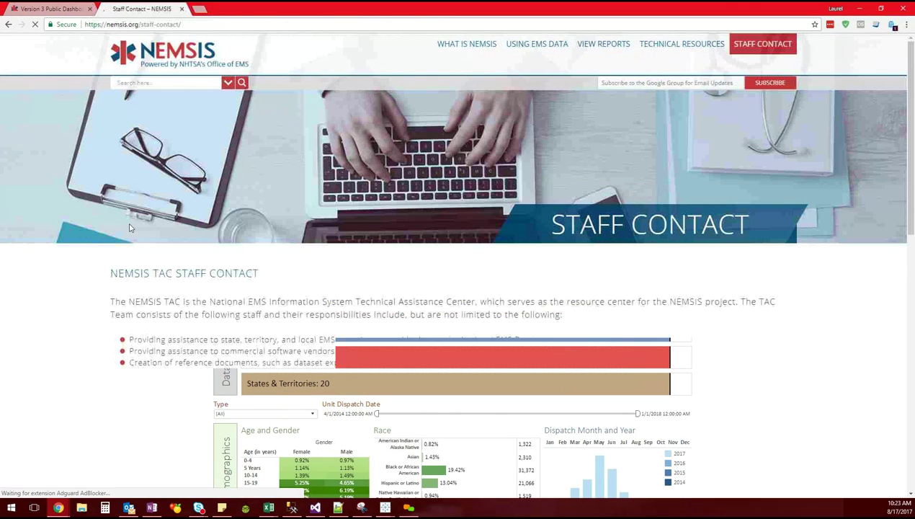
scroll(132, 227, "down", 5)
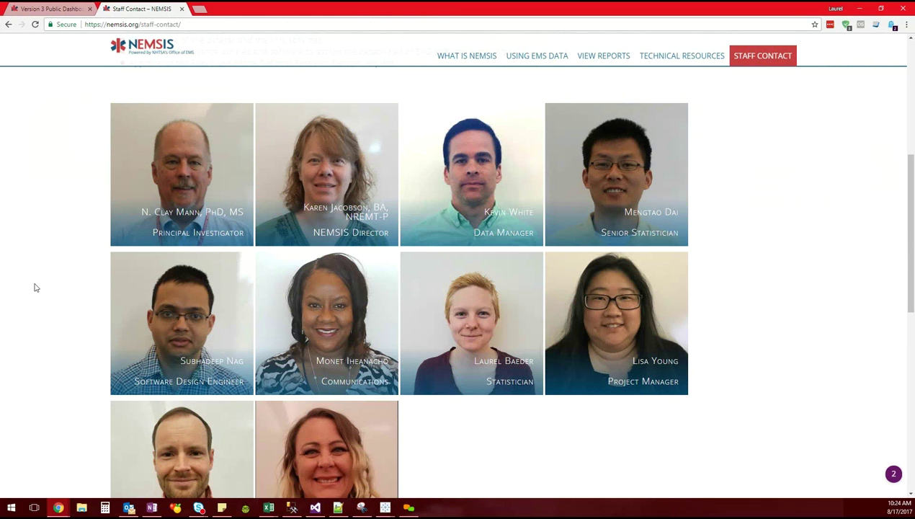
mouse_move(478, 291)
scroll(63, 333, "down", 1)
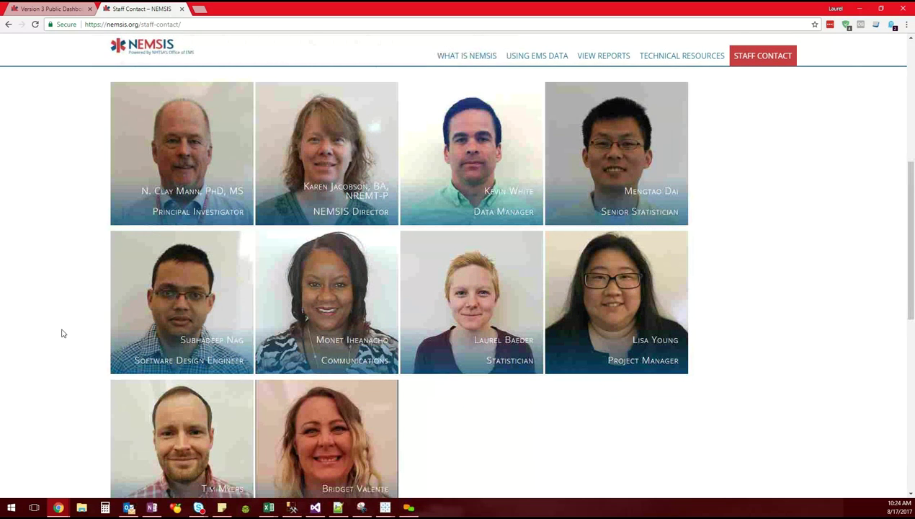
scroll(63, 333, "down", 1)
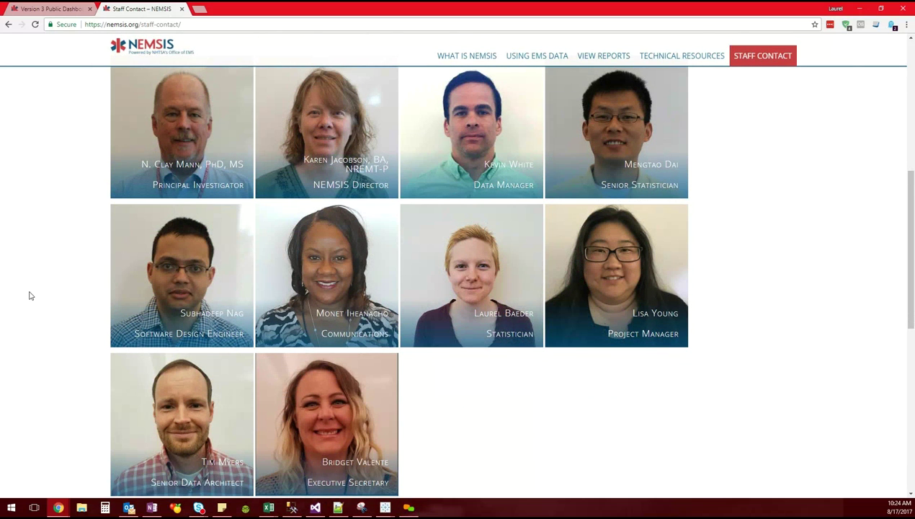